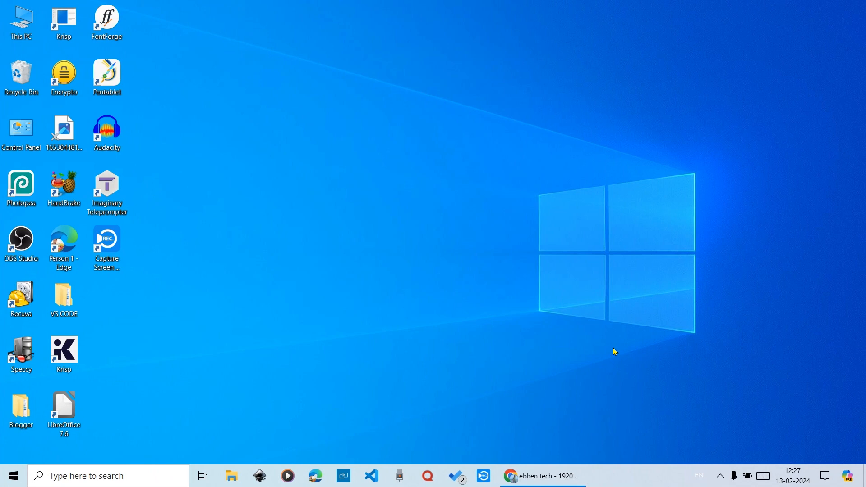
Switch to the open Canva design in Chrome and add a heading reading "ebhen tech" to the blank page
left_click(555, 483)
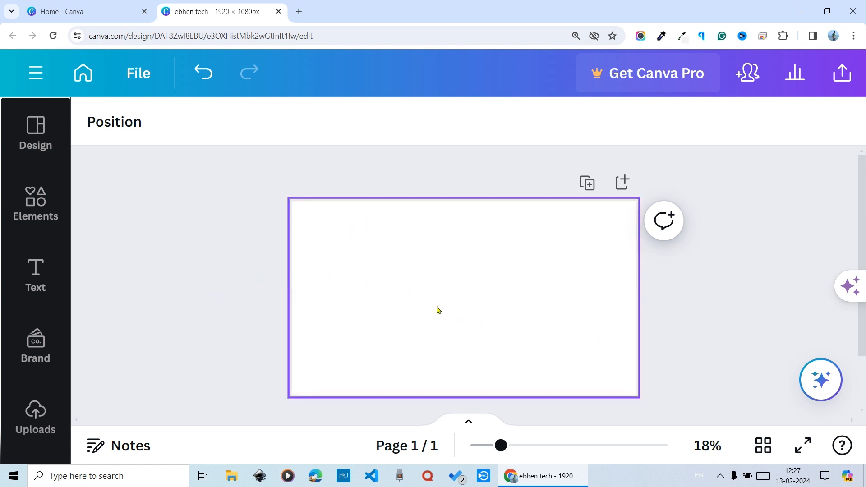
left_click(35, 287)
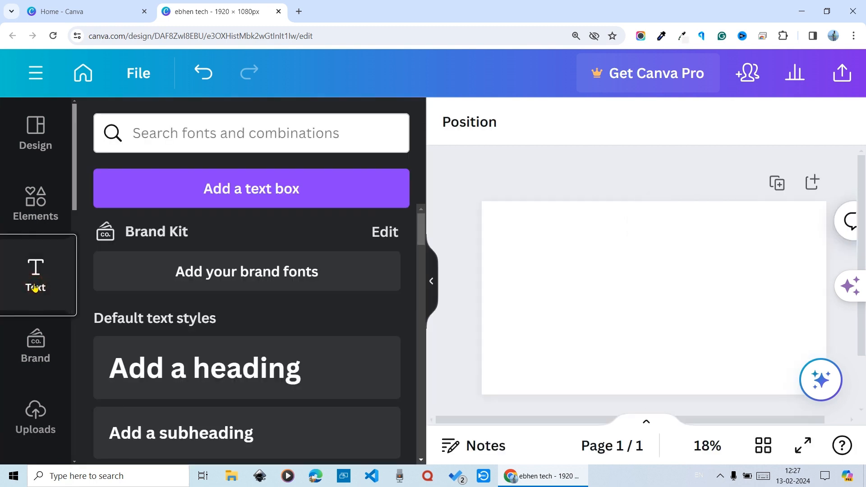
left_click(236, 379)
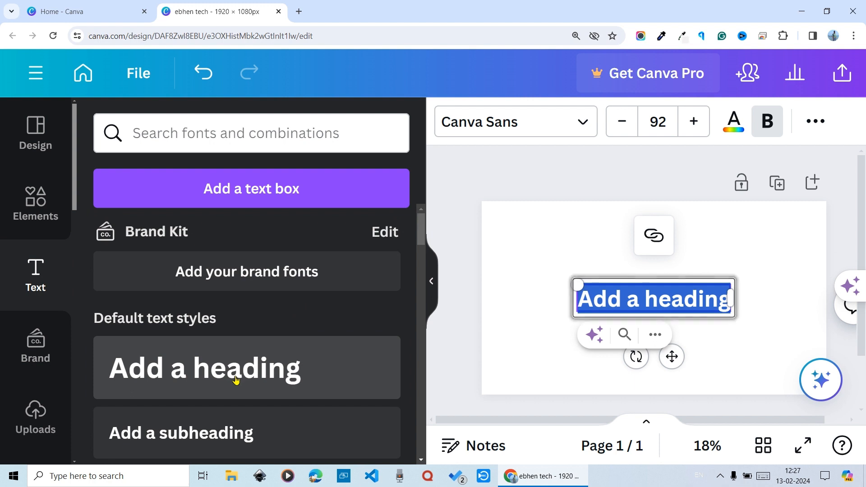
type("e")
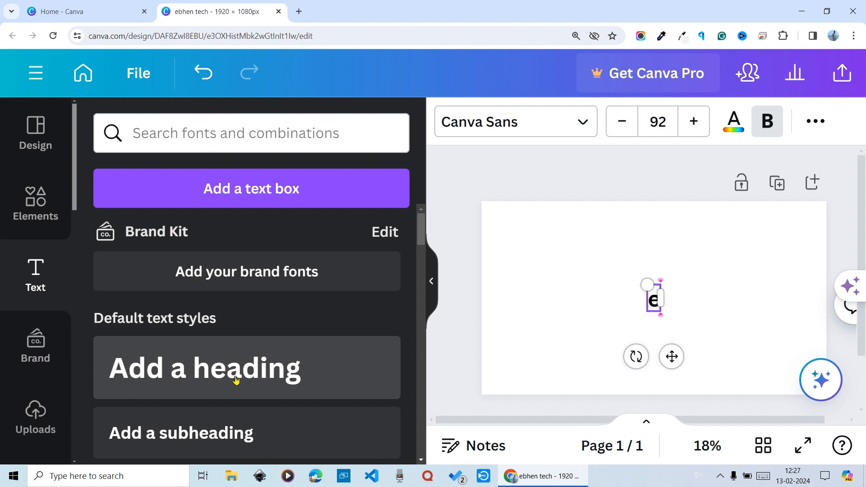
type("bhen tech")
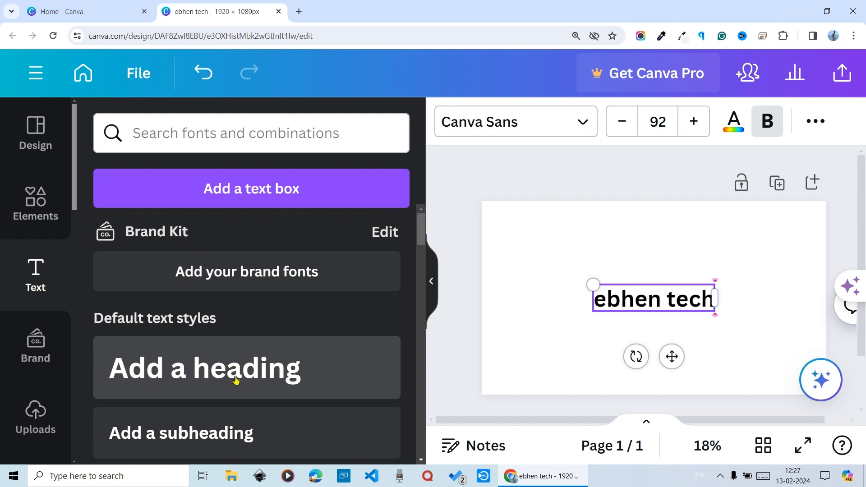
left_click(431, 281)
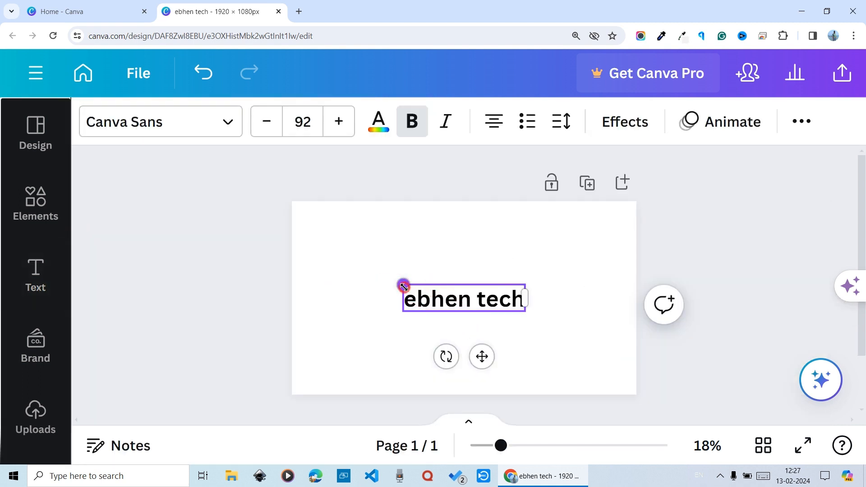
Enlarge the heading to a font size of about 209 and centre it on the page
left_click_drag(404, 285, 323, 266)
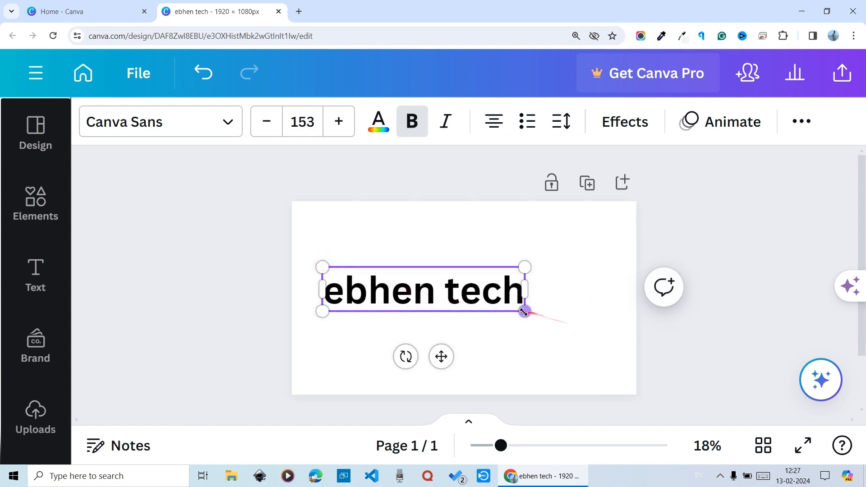
left_click_drag(531, 319, 593, 341)
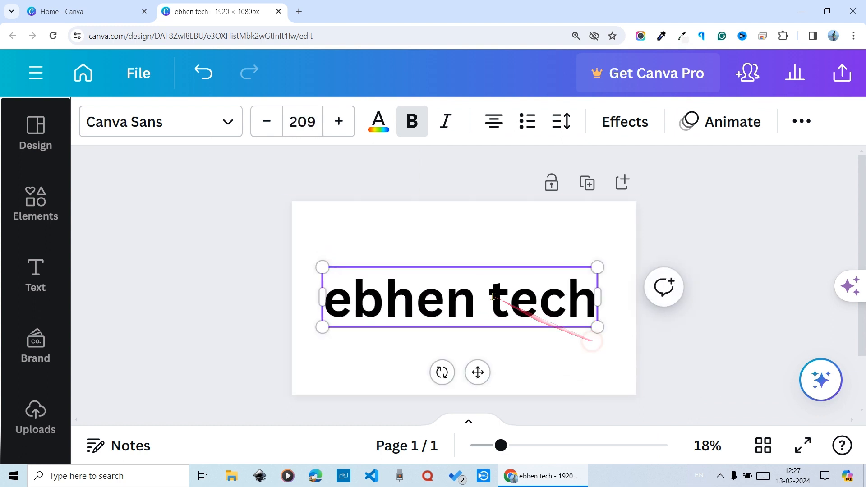
mouse_move(478, 372)
left_mouse_down()
mouse_move(478, 356)
mouse_move(477, 373)
left_mouse_up()
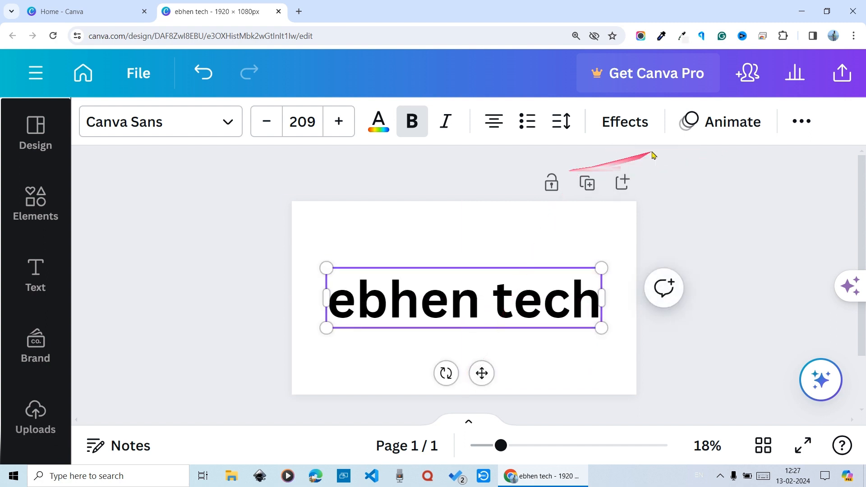
Convert the heading to uppercase, and switch its bold formatting off and back on
left_click(802, 121)
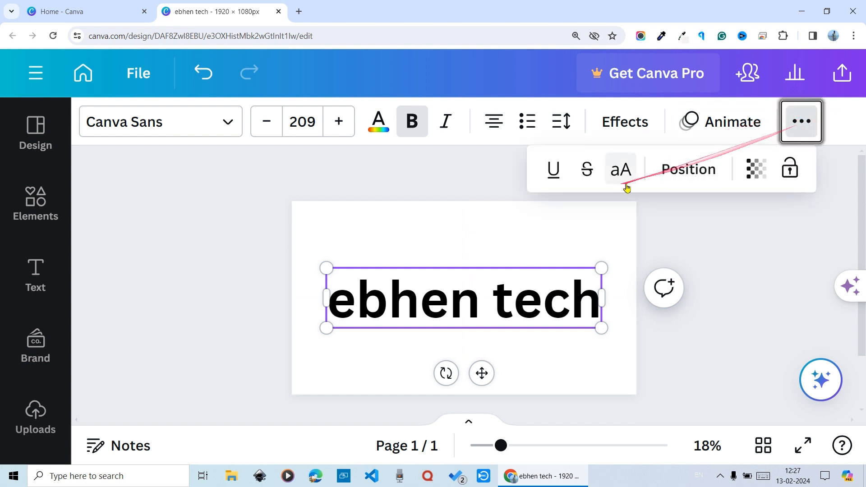
left_click(622, 172)
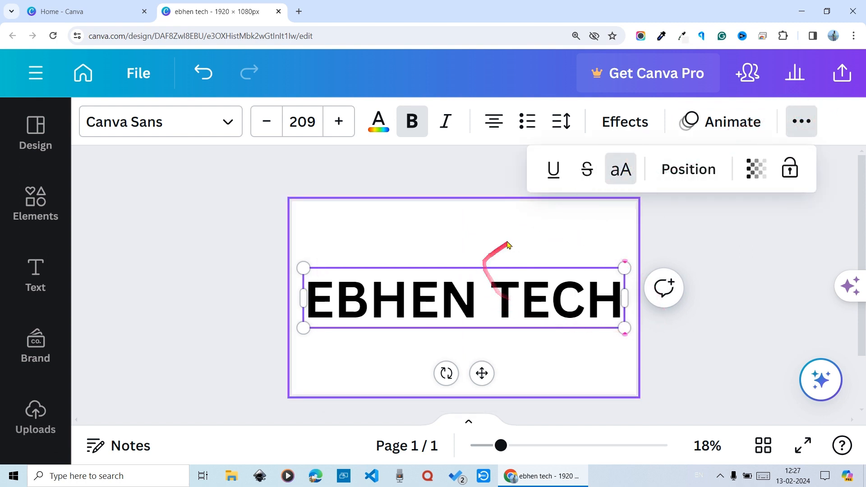
left_click(416, 131)
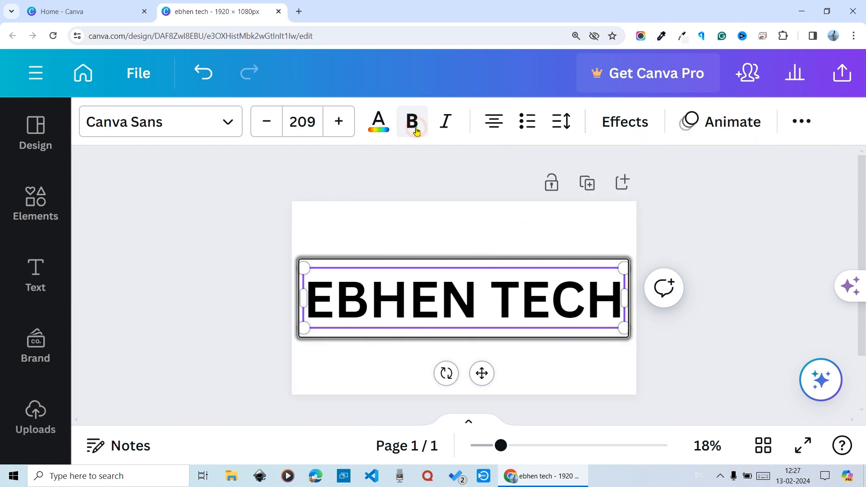
left_click(411, 122)
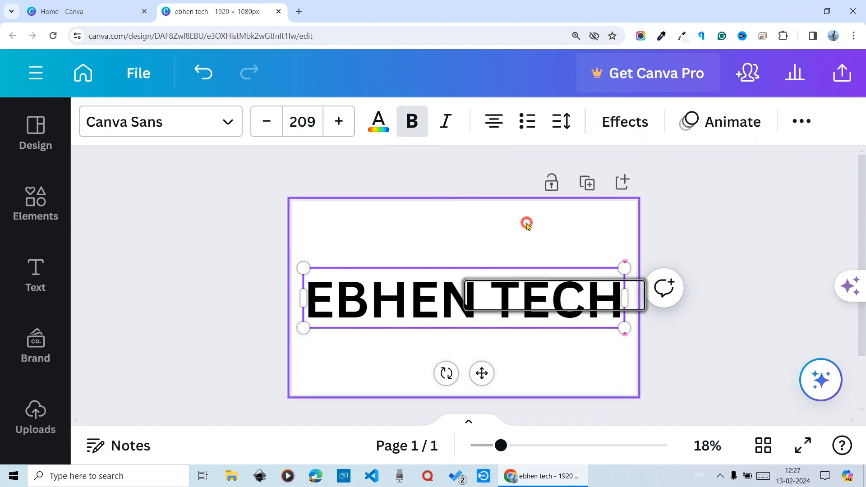
Fill the page background with the yellow from the default solid colours
left_click(519, 230)
left_click(428, 234)
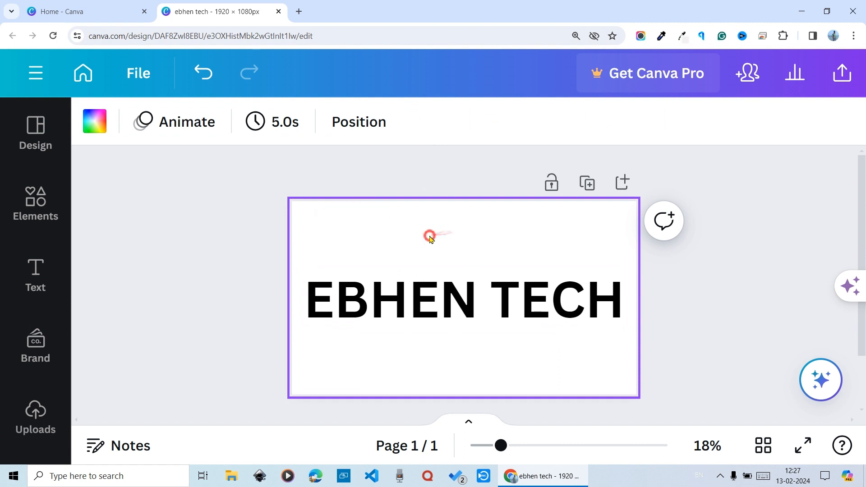
left_click(92, 126)
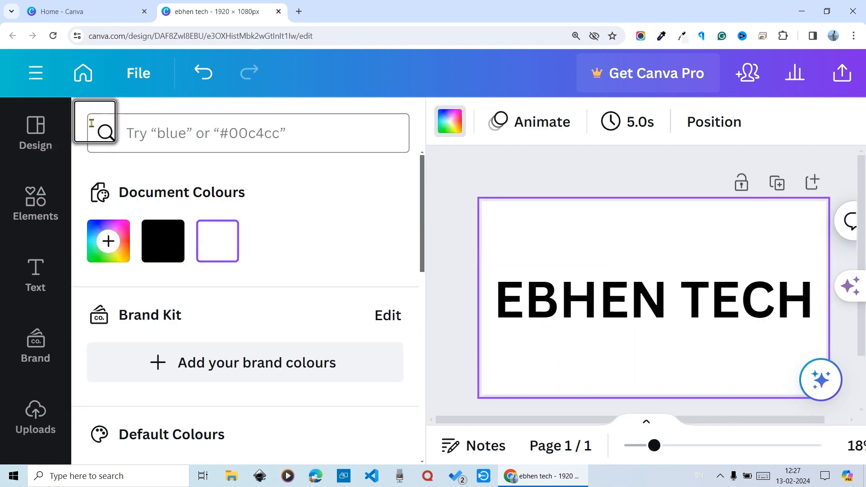
scroll(193, 253, "down", 6)
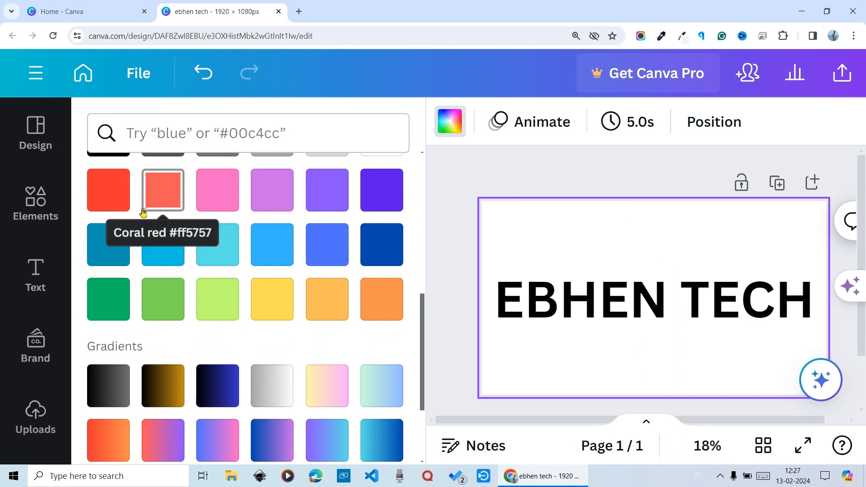
left_click(269, 296)
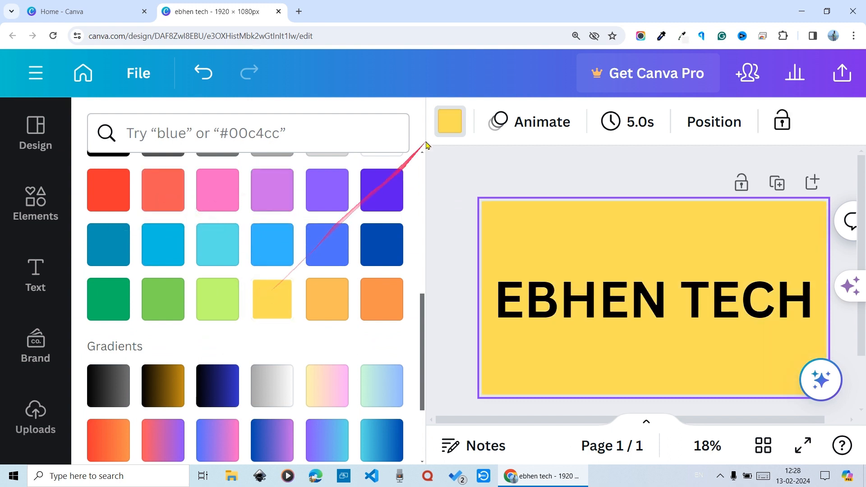
scroll(254, 275, "up", 5)
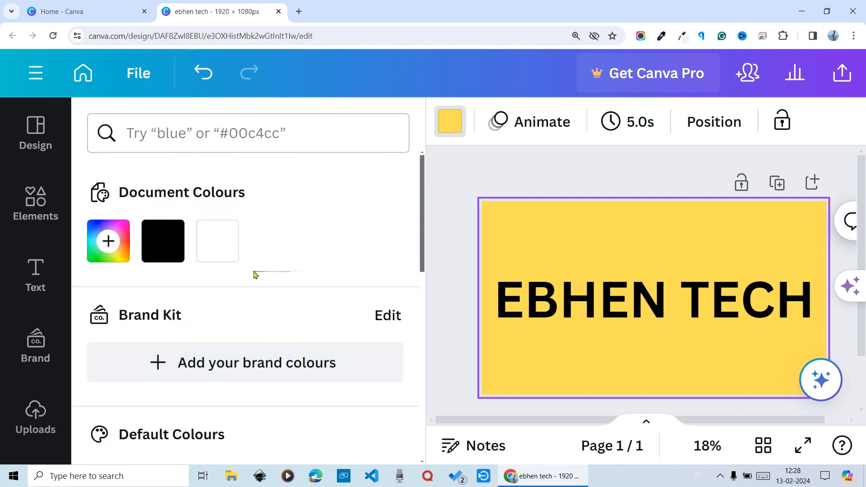
scroll(288, 230, "down", 5)
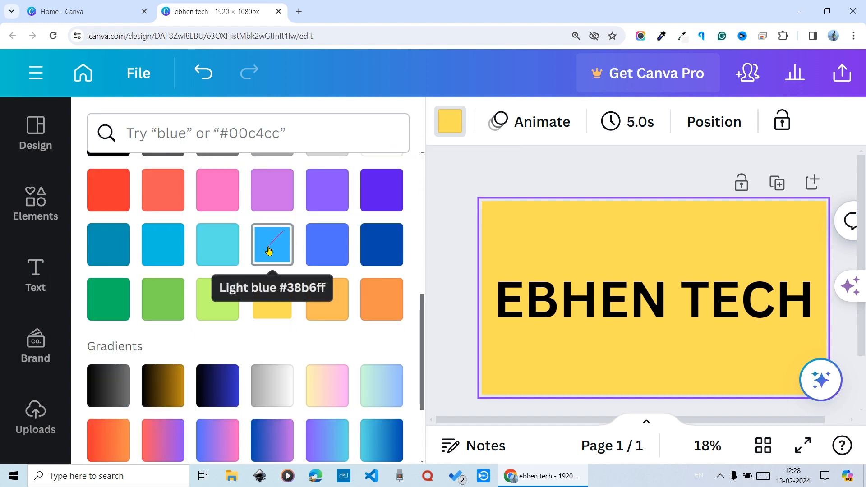
left_click(277, 304)
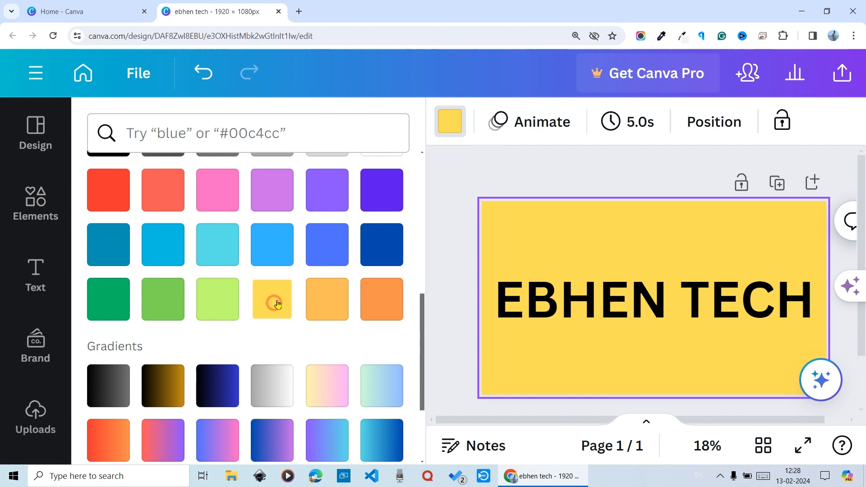
left_click(449, 131)
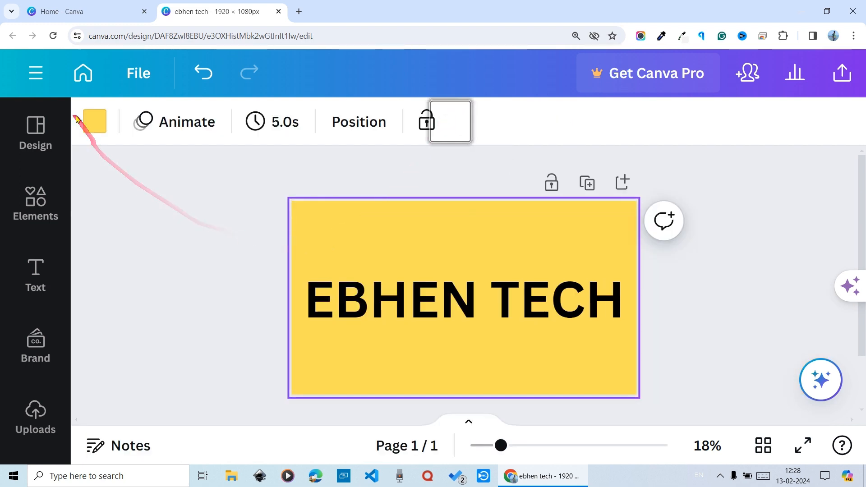
Adjust the background's yellow to a deeper, more saturated solid shade
left_click(94, 121)
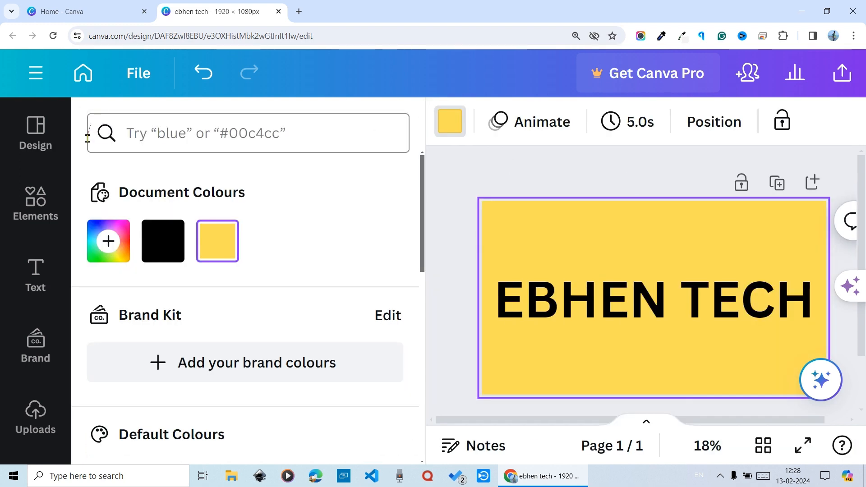
left_click(220, 247)
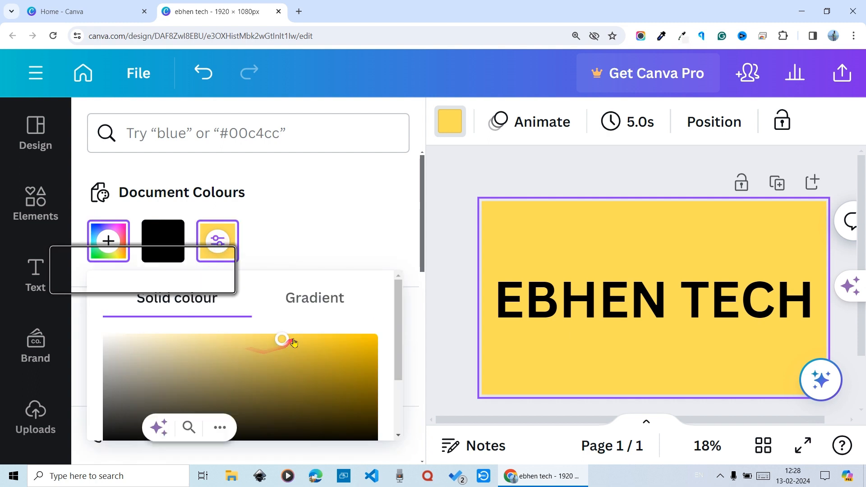
left_click_drag(286, 341, 338, 336)
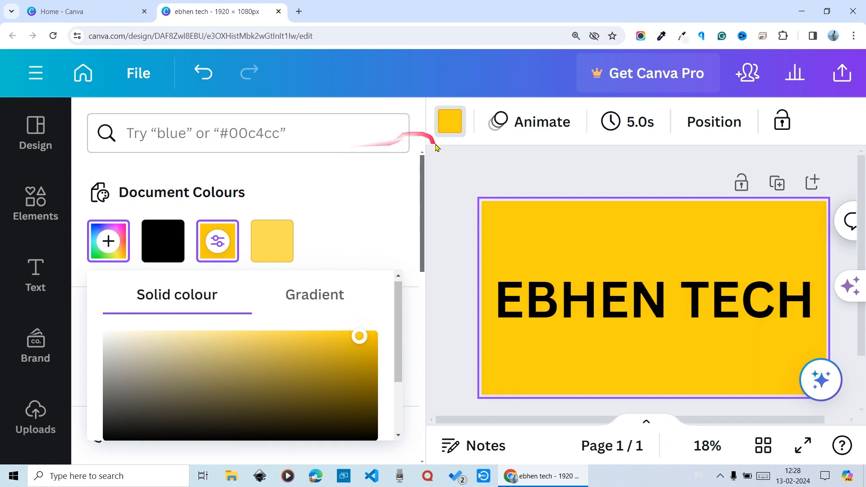
left_click(442, 158)
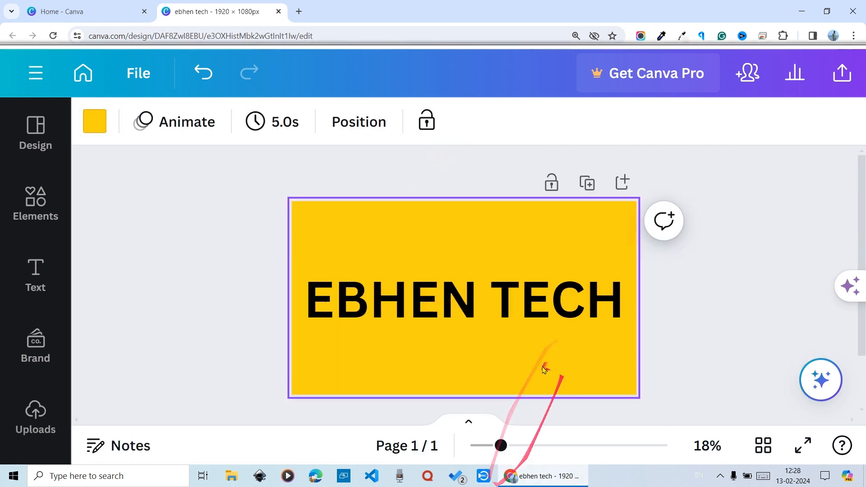
Apply the Shadow text effect to the EBHEN TECH heading and look through its settings
left_click(500, 301)
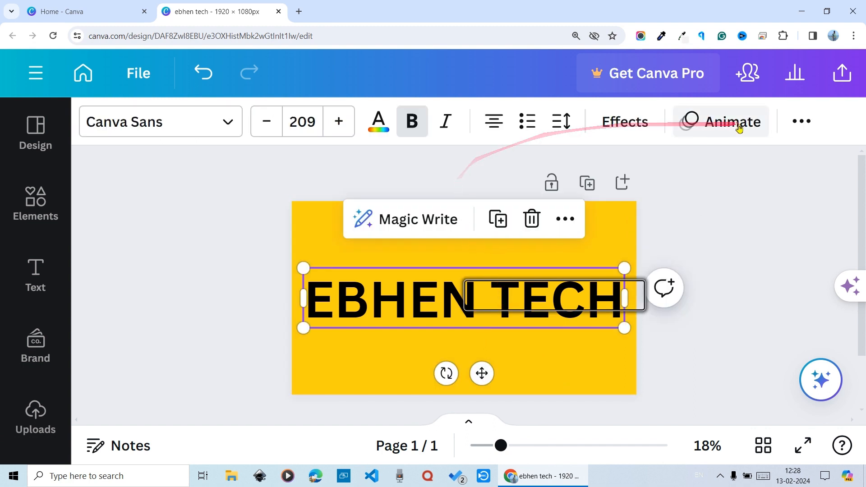
left_click(625, 123)
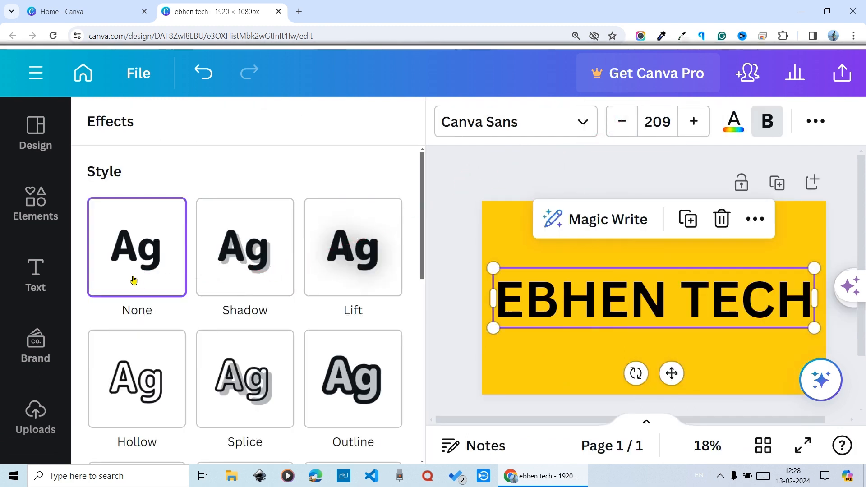
left_click(254, 270)
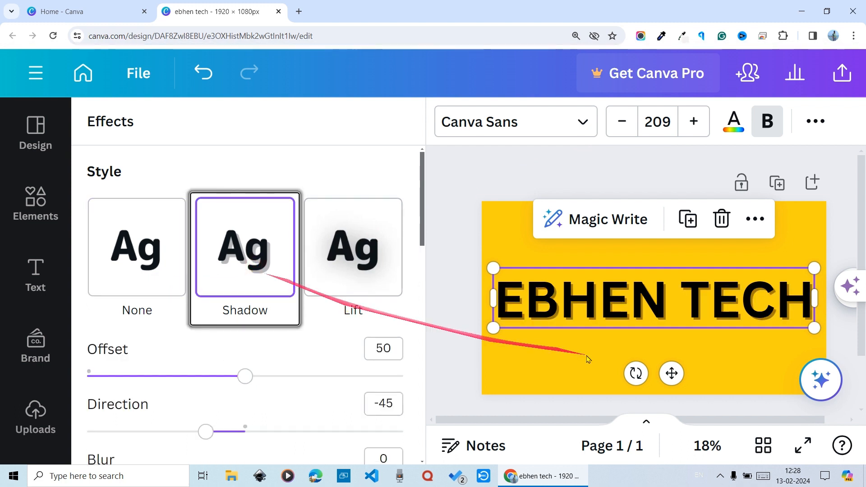
scroll(279, 357, "down", 8)
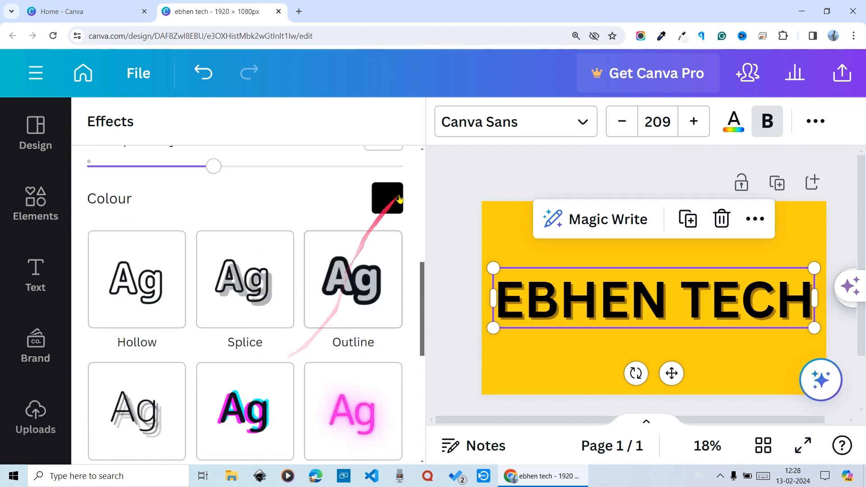
scroll(272, 223, "up", 4)
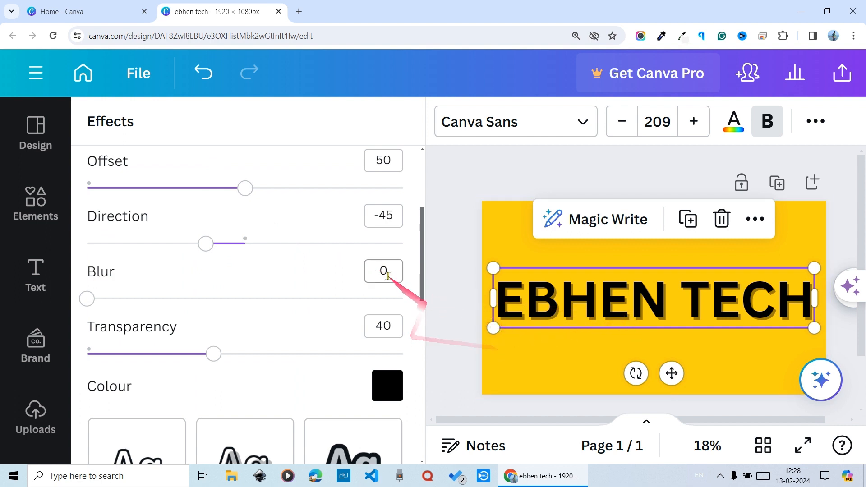
scroll(180, 203, "up", 4)
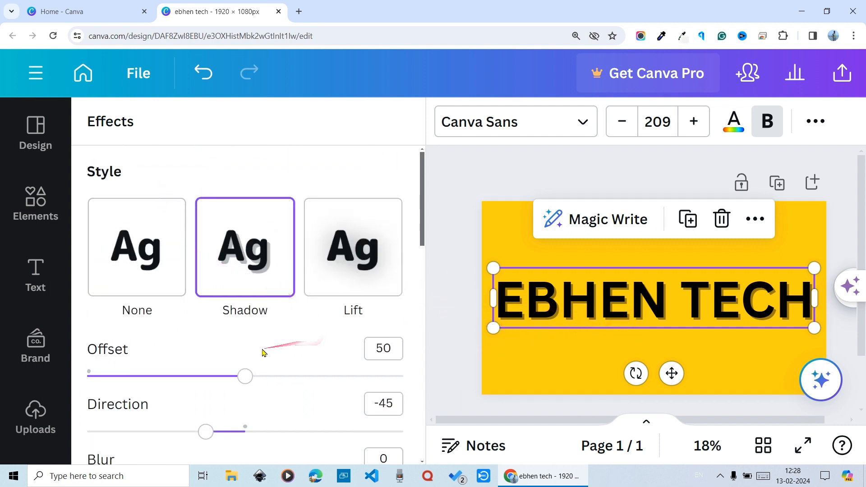
scroll(262, 325, "down", 4)
scroll(255, 263, "up", 4)
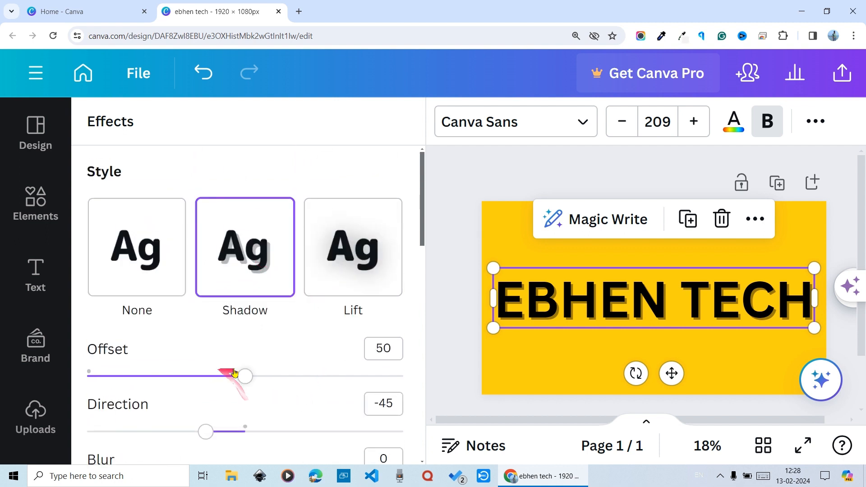
Adjust the heading's shadow to an offset of 50 and a direction of about -53
mouse_move(246, 379)
left_mouse_down()
mouse_move(323, 378)
mouse_move(261, 377)
left_mouse_up()
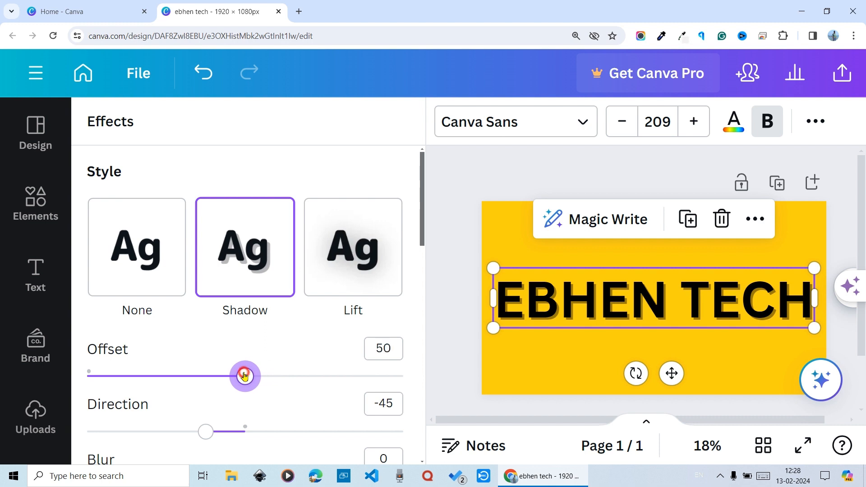
mouse_move(209, 436)
left_mouse_down()
mouse_move(171, 432)
mouse_move(317, 429)
mouse_move(193, 432)
left_mouse_up()
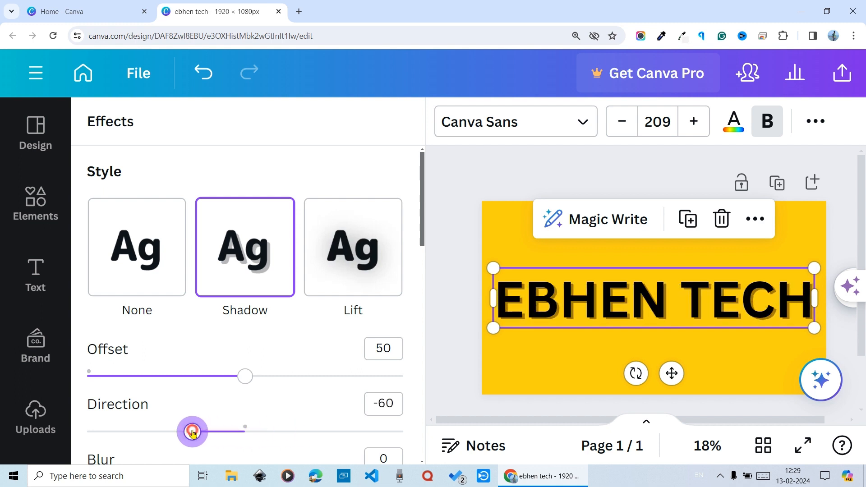
scroll(303, 376, "down", 4)
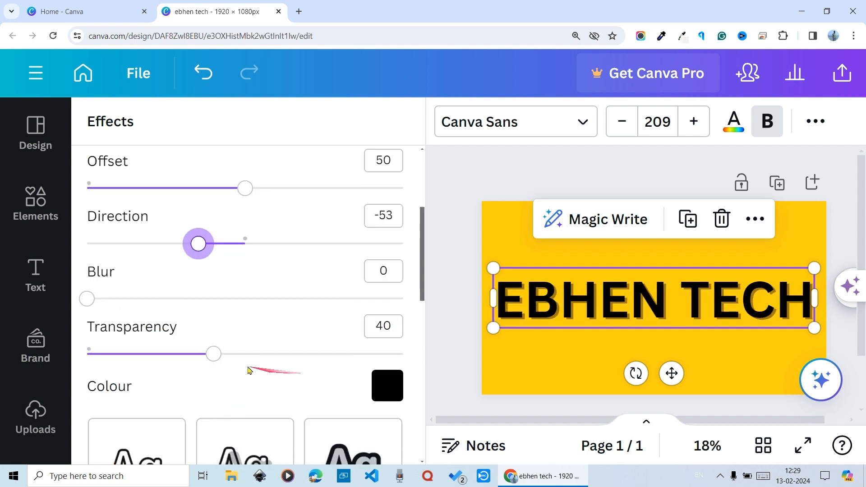
Set the heading shadow's transparency to 50 and its blur to 0
left_click_drag(209, 358, 248, 373)
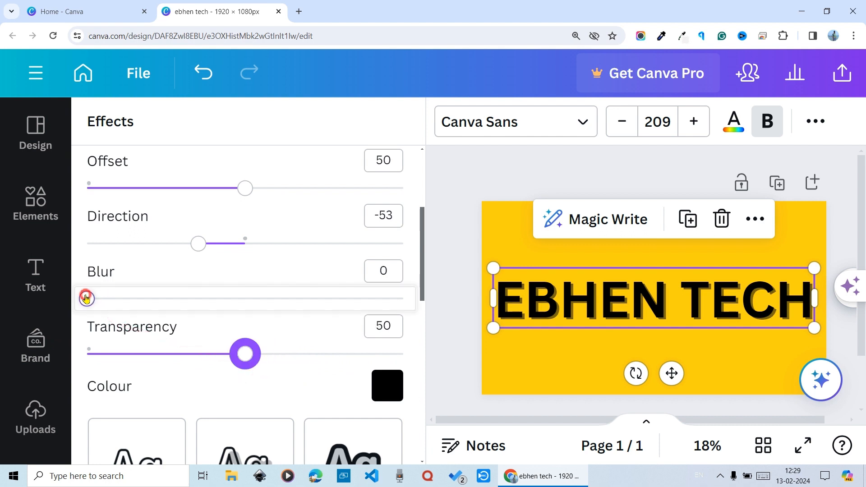
left_click_drag(86, 297, 51, 305)
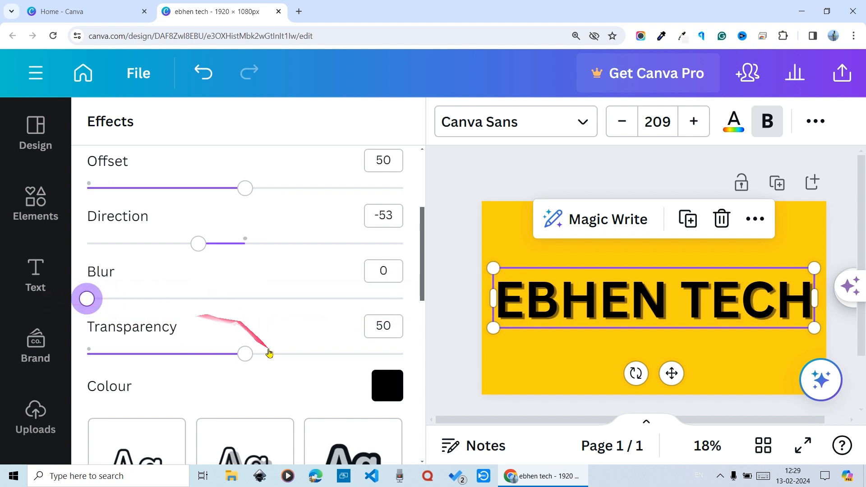
scroll(310, 347, "down", 4)
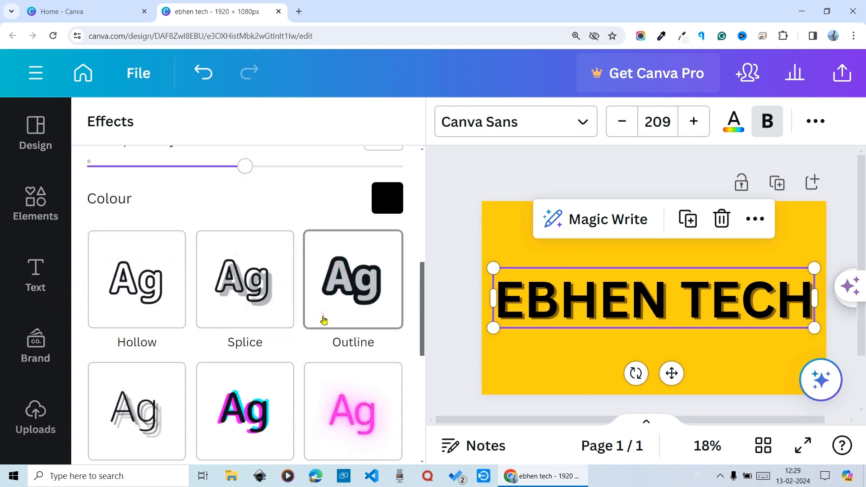
Remove the Shadow effect from the EBHEN TECH heading by choosing the None style
scroll(322, 271, "up", 5)
left_click(155, 262)
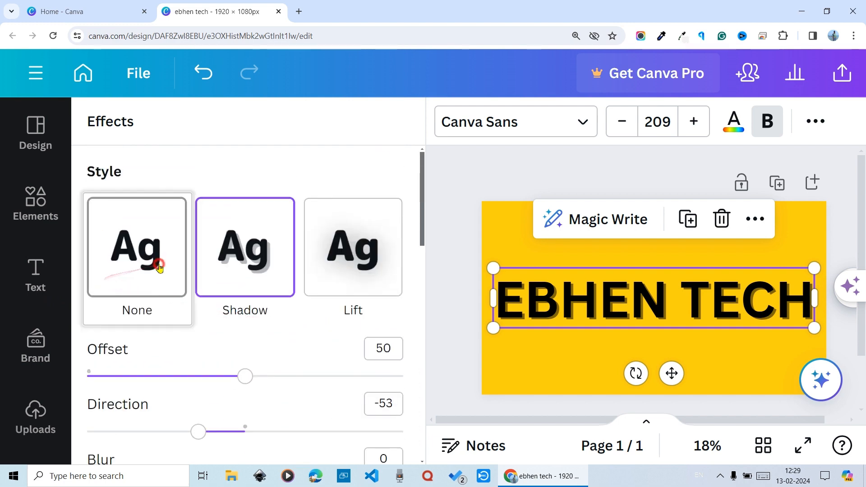
scroll(218, 293, "down", 3)
scroll(311, 323, "up", 3)
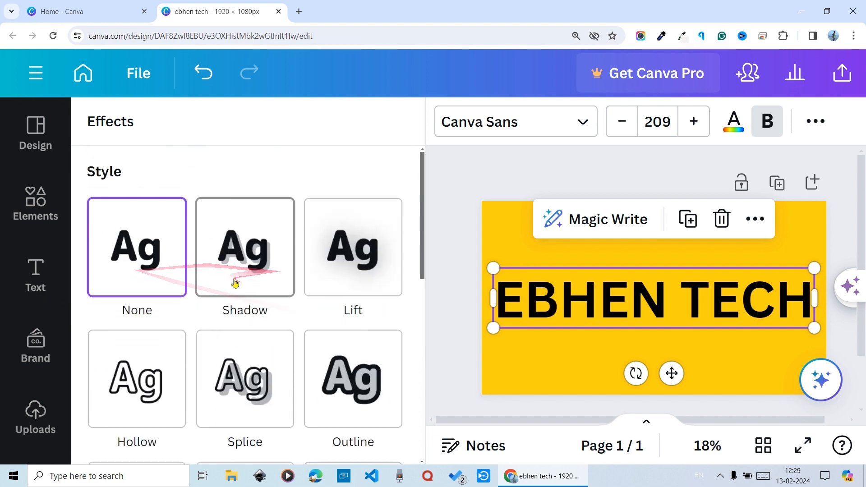
Try the Lift text effect on the heading with its intensity at 54 and 50, and reset the style to None
left_click(358, 264)
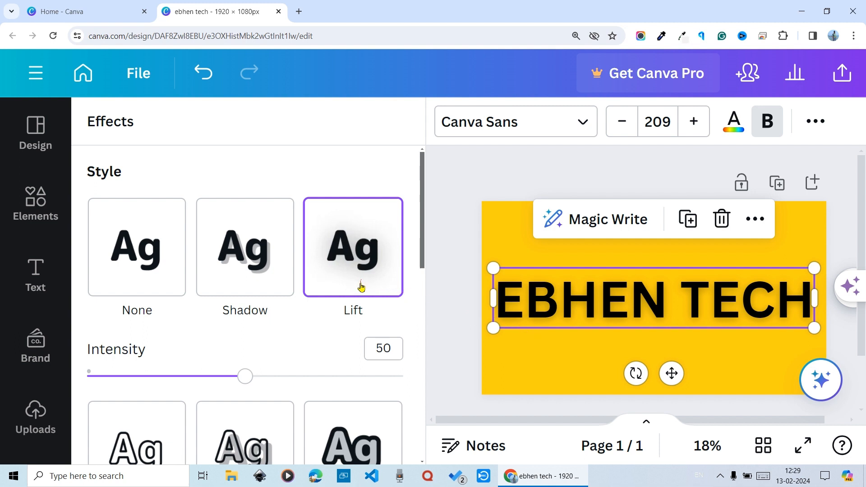
scroll(377, 295, "down", 4)
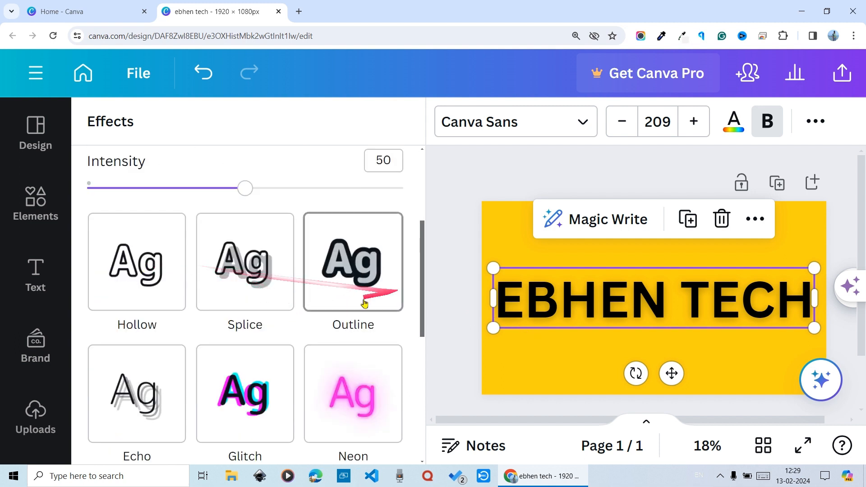
scroll(352, 302, "up", 4)
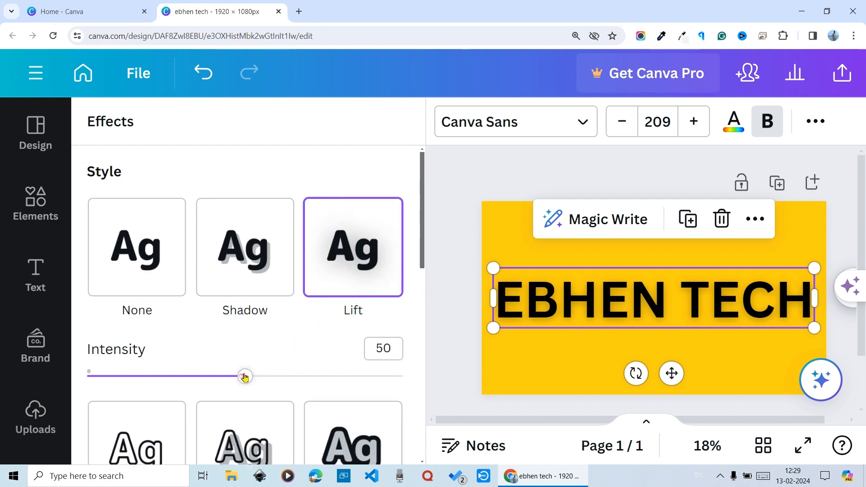
left_click_drag(245, 377, 259, 392)
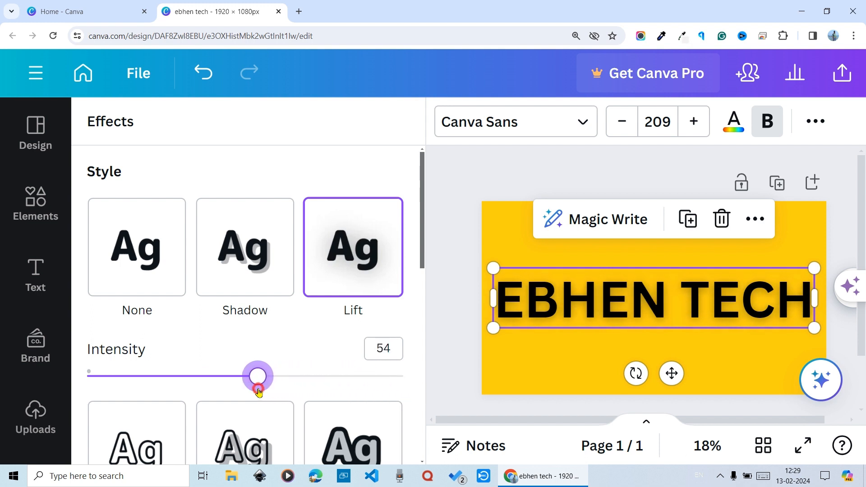
scroll(277, 392, "down", 4)
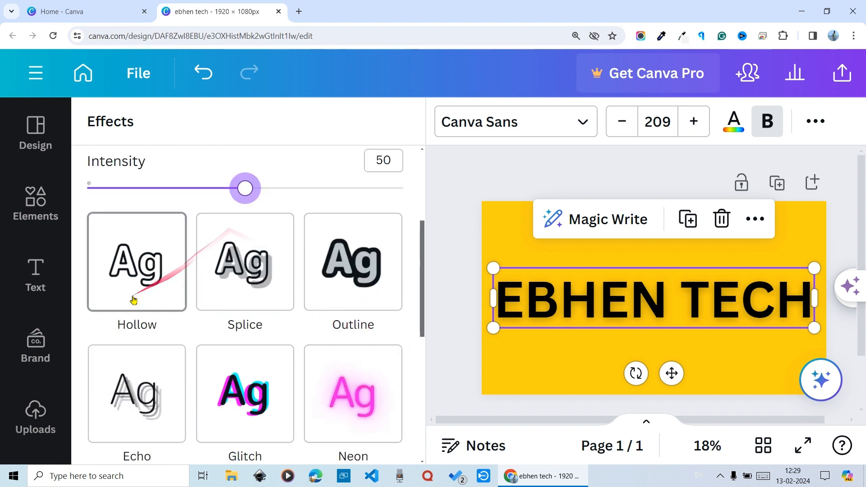
scroll(131, 300, "up", 4)
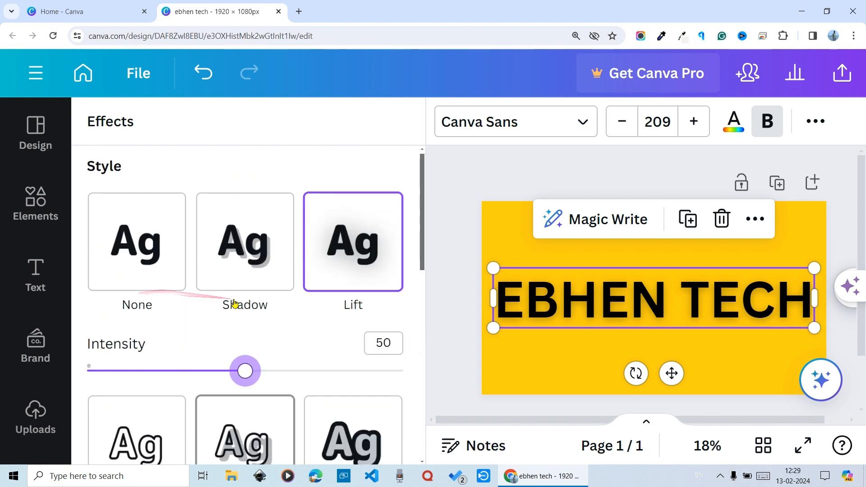
left_click(139, 261)
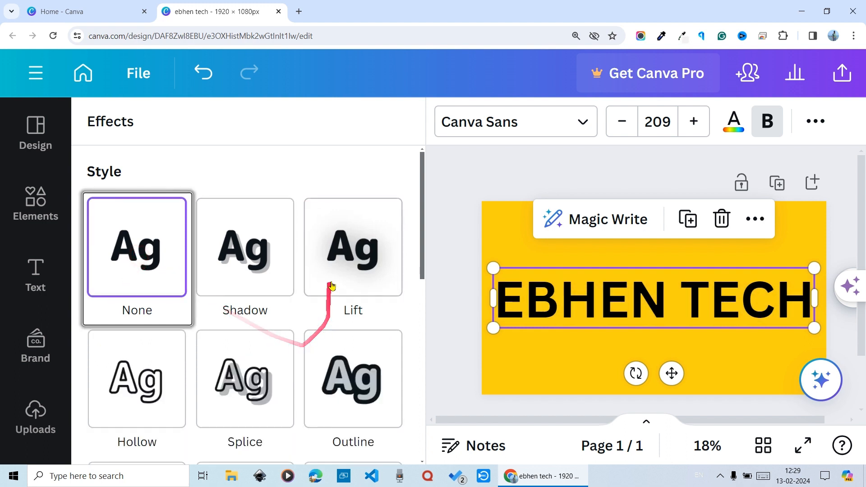
Apply the Hollow text effect to the EBHEN TECH heading and set its thickness to about 59
left_click(150, 387)
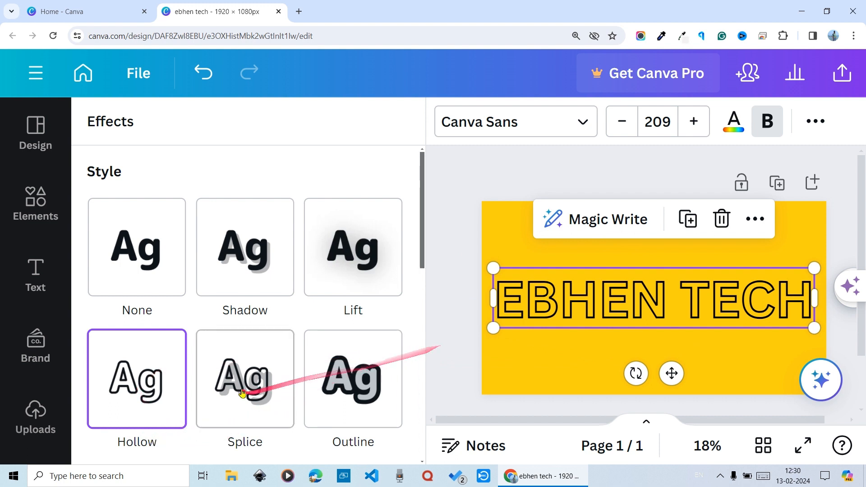
scroll(243, 392, "down", 4)
left_click_drag(251, 324, 271, 321)
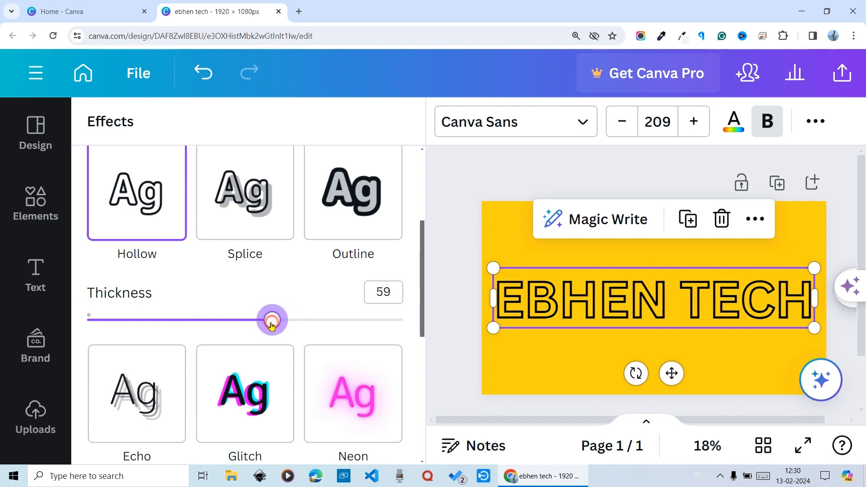
Apply the Splice text effect to the heading with a thickness of 50, an offset of 65 and a direction of -53
scroll(316, 320, "up", 4)
left_click(255, 372)
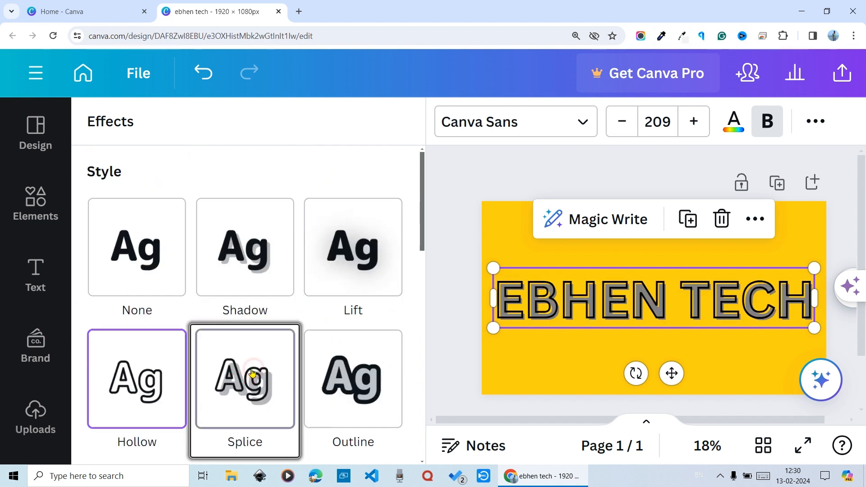
scroll(350, 319, "down", 4)
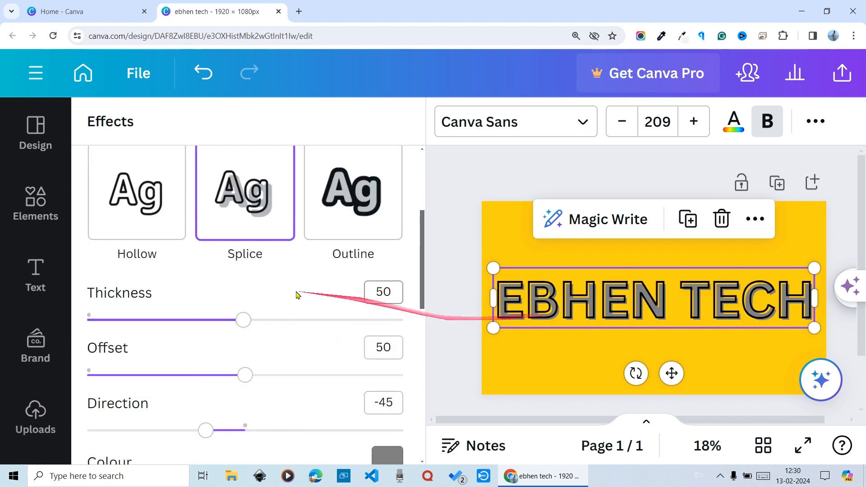
mouse_move(243, 321)
left_mouse_down()
mouse_move(312, 320)
mouse_move(214, 318)
mouse_move(279, 319)
mouse_move(245, 319)
left_mouse_up()
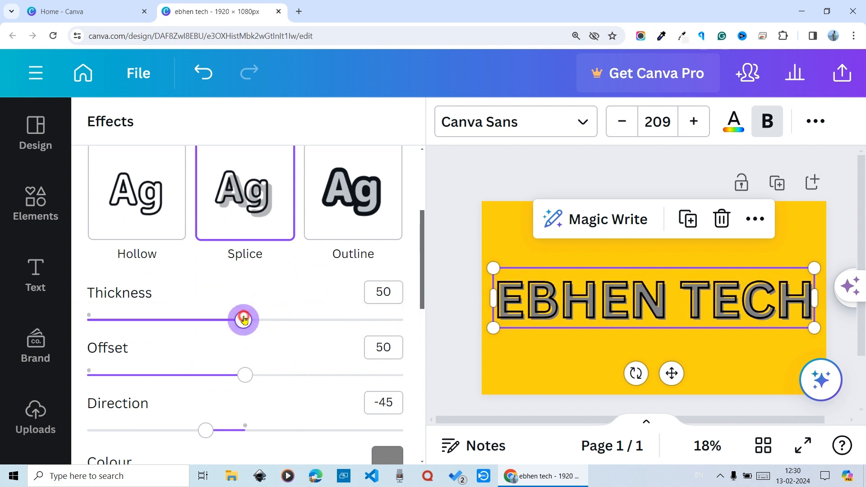
left_click_drag(245, 377, 294, 374)
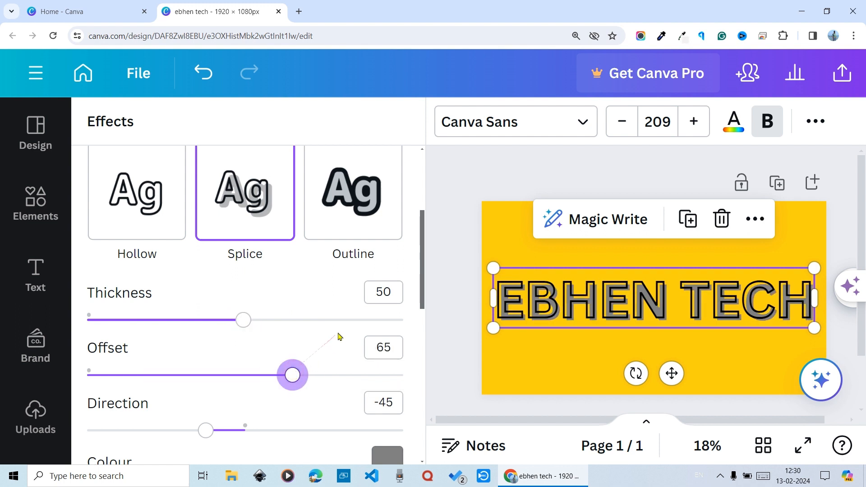
left_click_drag(209, 430, 229, 425)
mouse_move(201, 414)
left_mouse_down()
mouse_move(201, 404)
mouse_move(269, 424)
mouse_move(205, 405)
left_mouse_up()
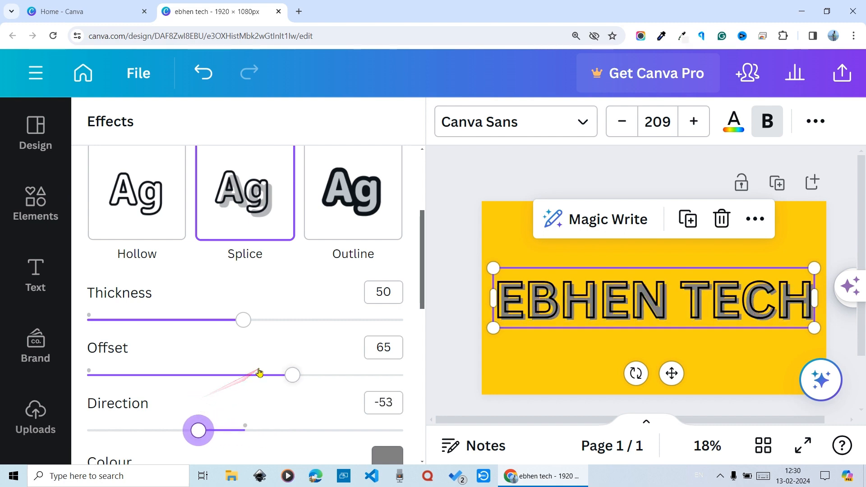
Try violet and pink from the default solid colours as the heading's Splice colour
scroll(259, 373, "down", 5)
scroll(229, 321, "up", 5)
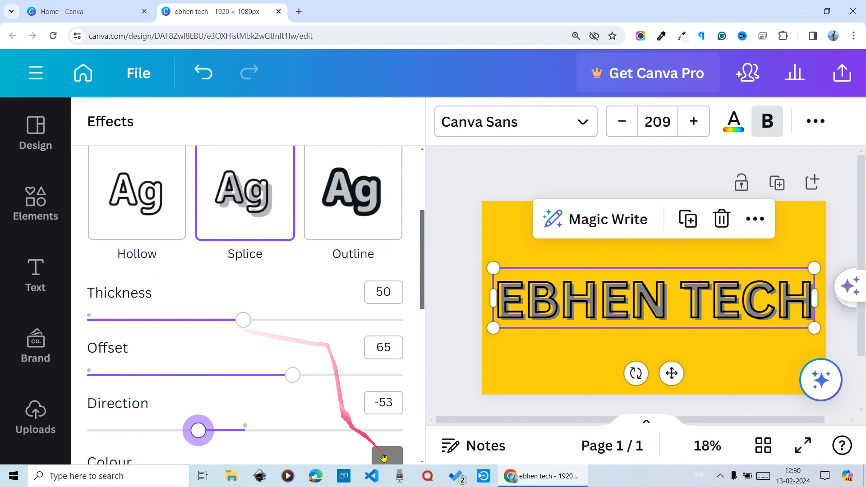
left_click(384, 456)
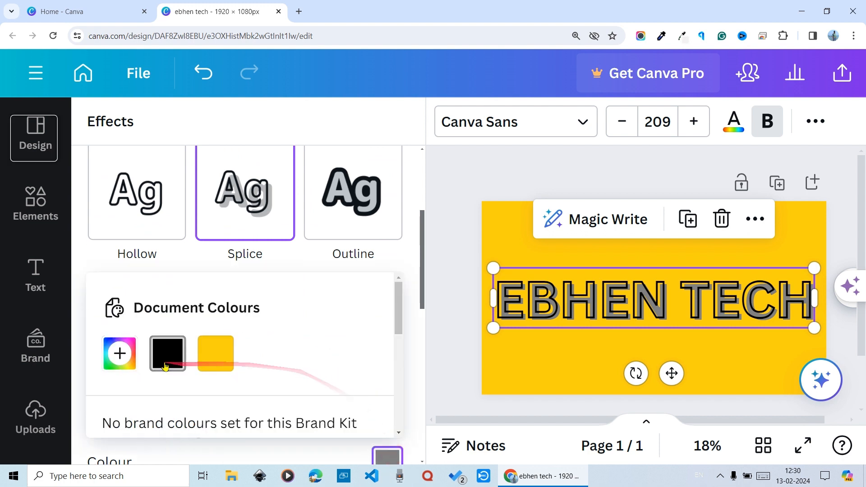
scroll(165, 366, "down", 5)
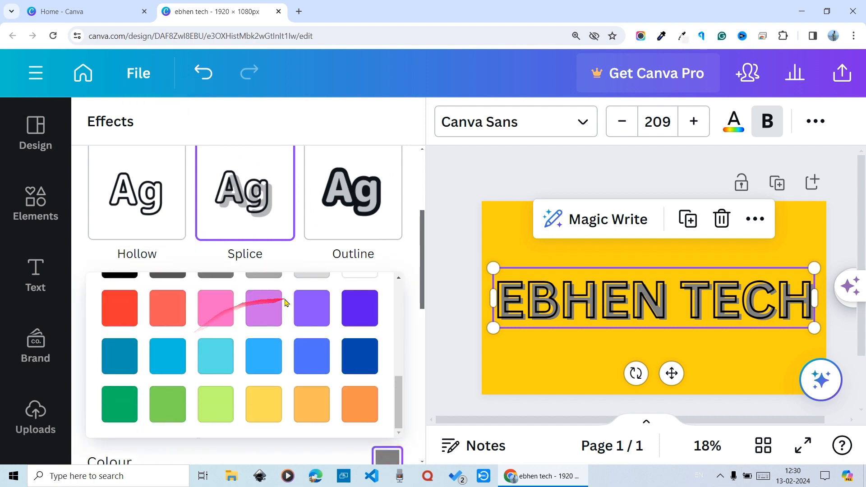
left_click(360, 317)
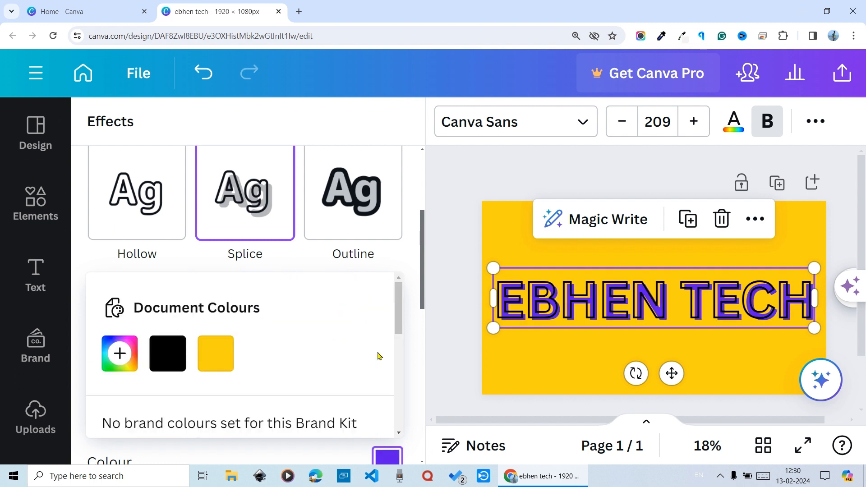
left_click(218, 310)
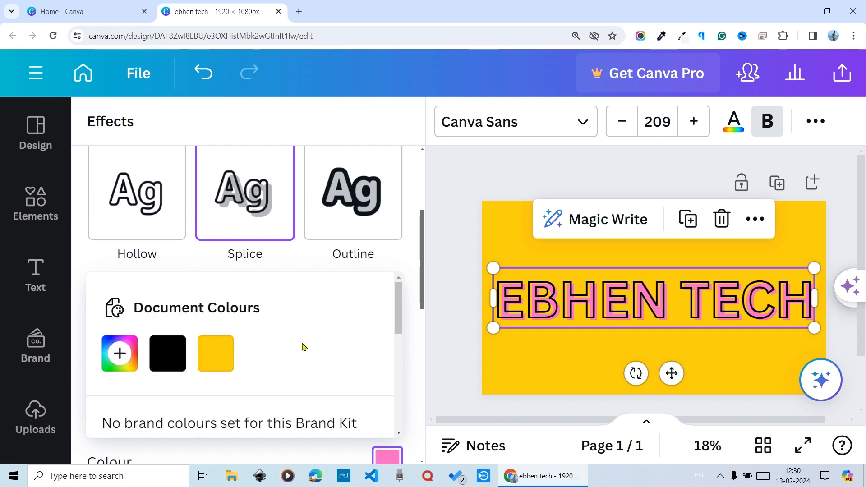
scroll(303, 347, "down", 3)
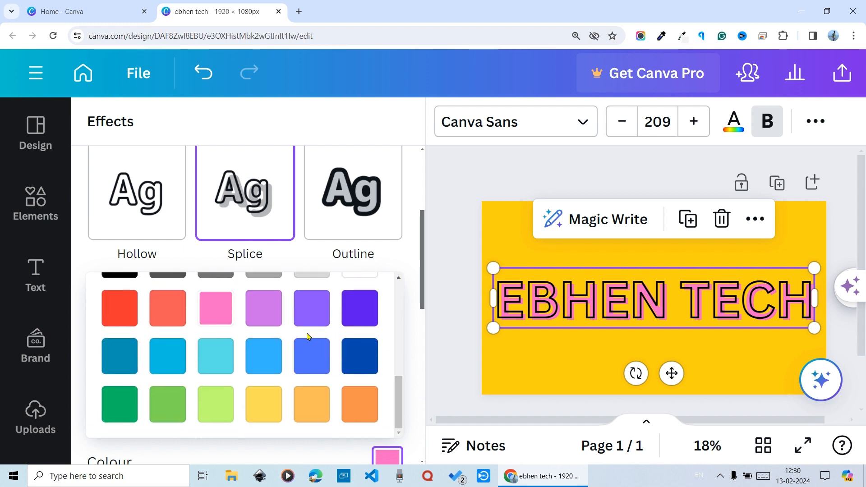
Reapply the Splice effect with its default settings and change its colour to violet from the default solid colours
left_click(255, 218)
scroll(257, 348, "down", 4)
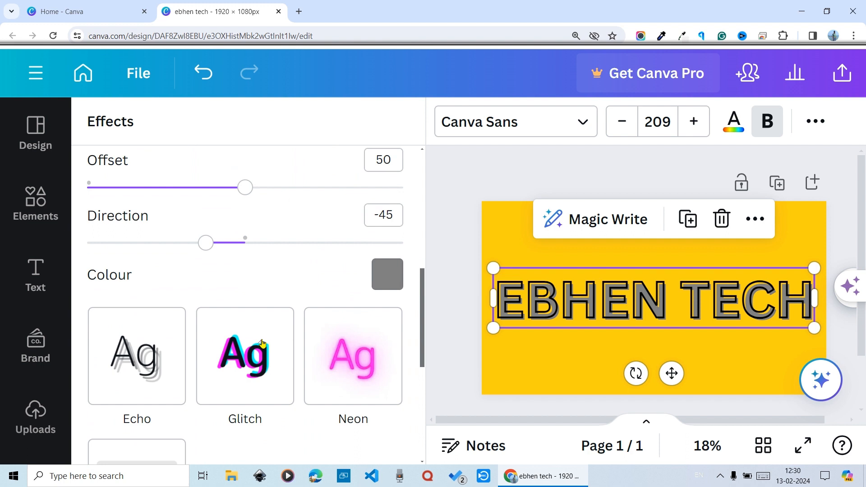
left_click(386, 276)
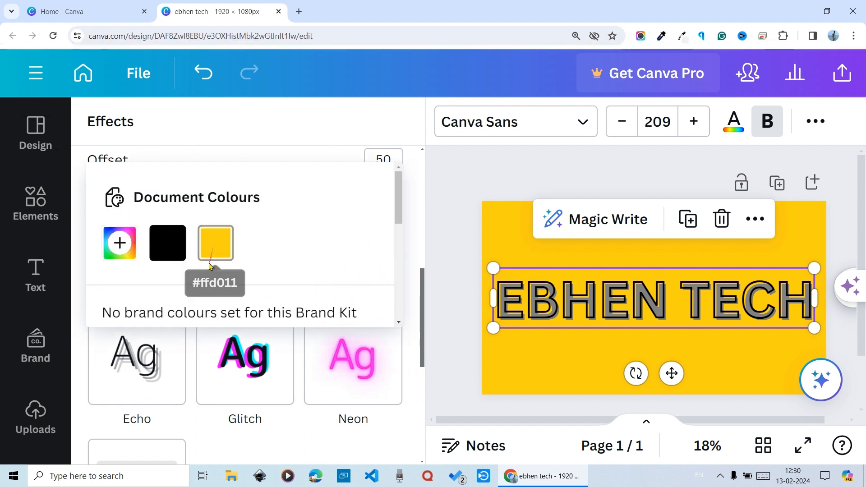
scroll(210, 266, "down", 3)
left_click(346, 311)
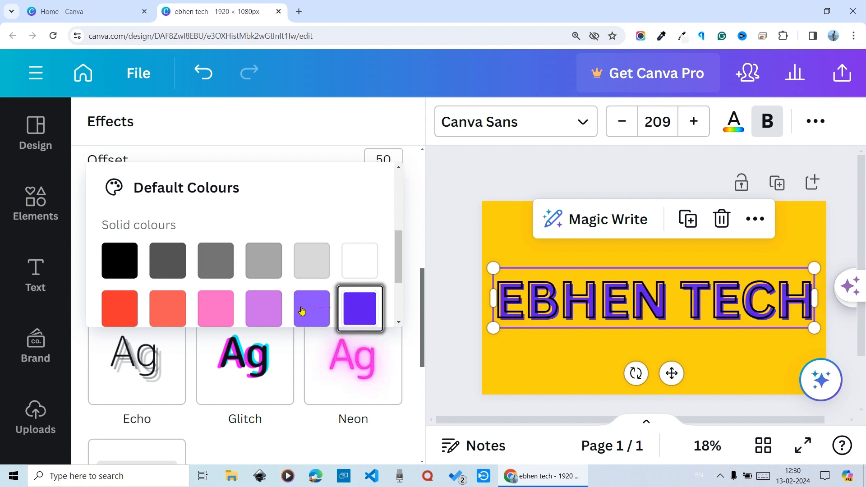
scroll(302, 311, "down", 3)
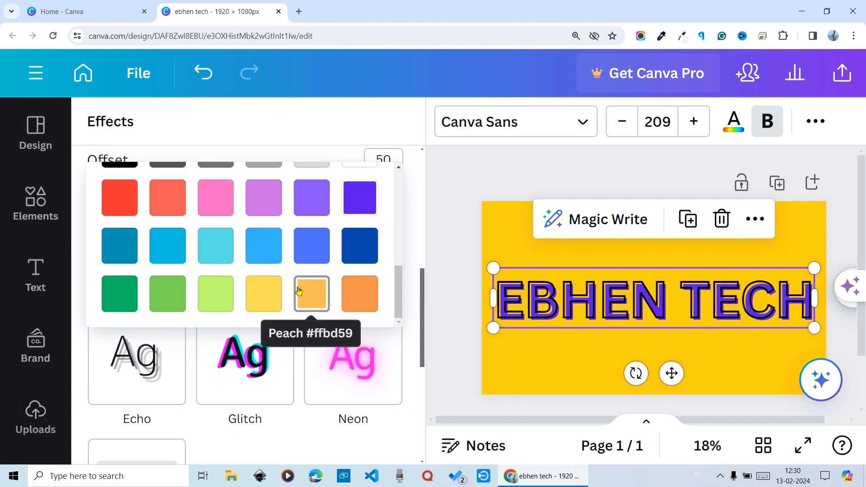
scroll(298, 291, "up", 5)
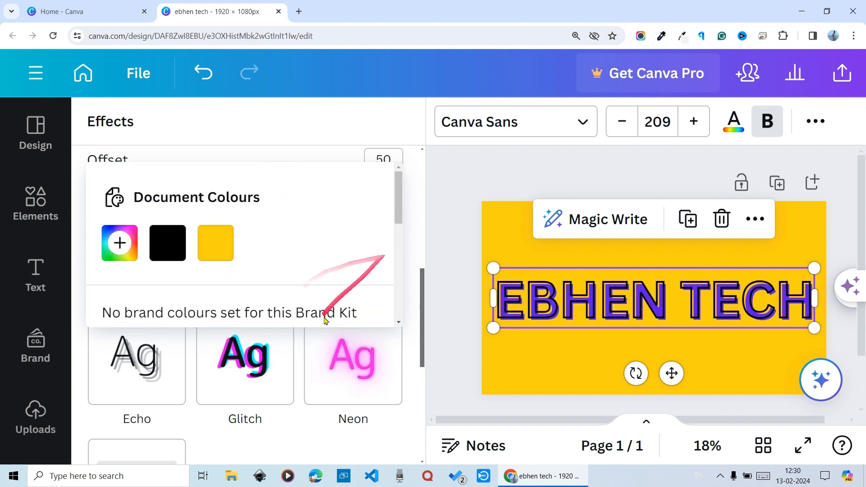
scroll(312, 338, "up", 2)
scroll(299, 347, "down", 5)
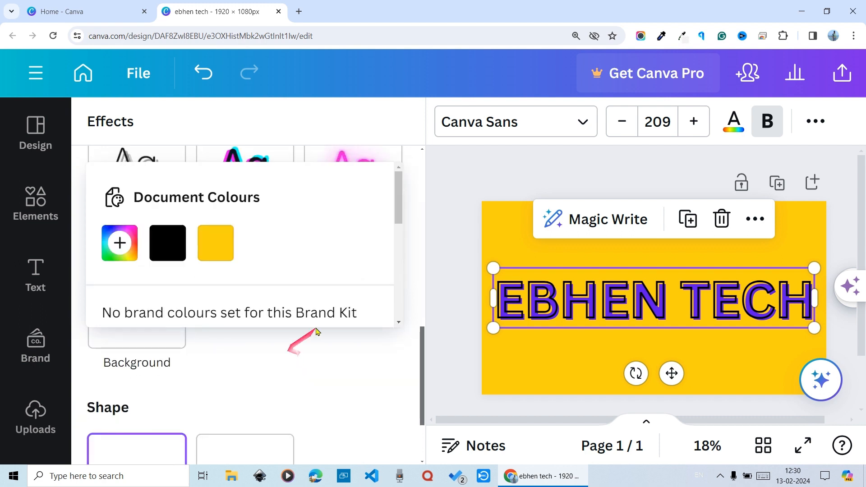
left_click(453, 197)
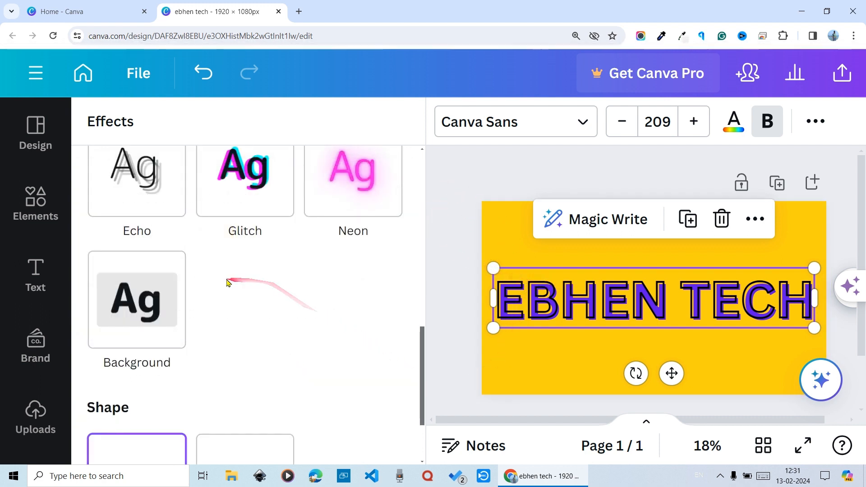
Remove the Splice effect from the heading by returning its style to None
scroll(271, 237, "up", 4)
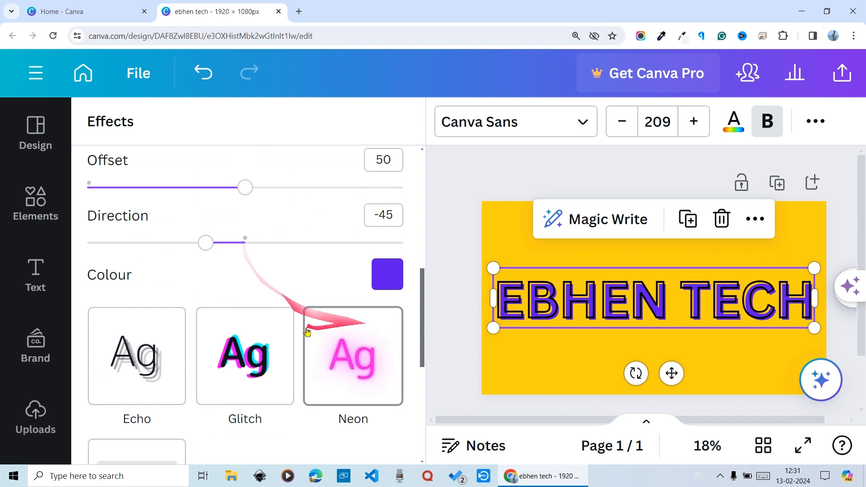
scroll(289, 307, "up", 5)
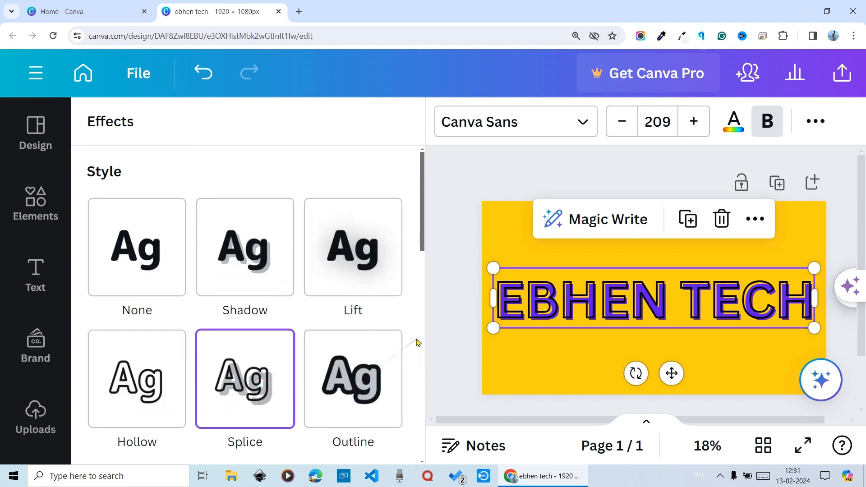
left_click(125, 256)
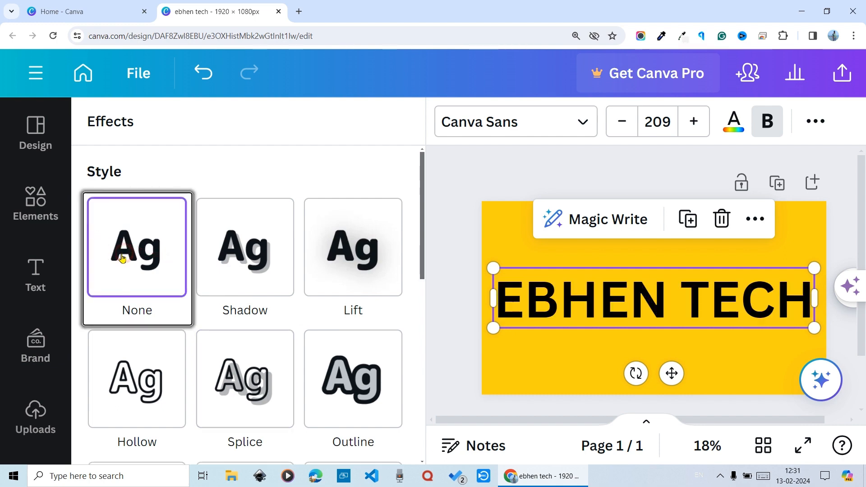
Apply the Outline text effect to the heading and change its colour to white from the default solid colours
left_click(338, 386)
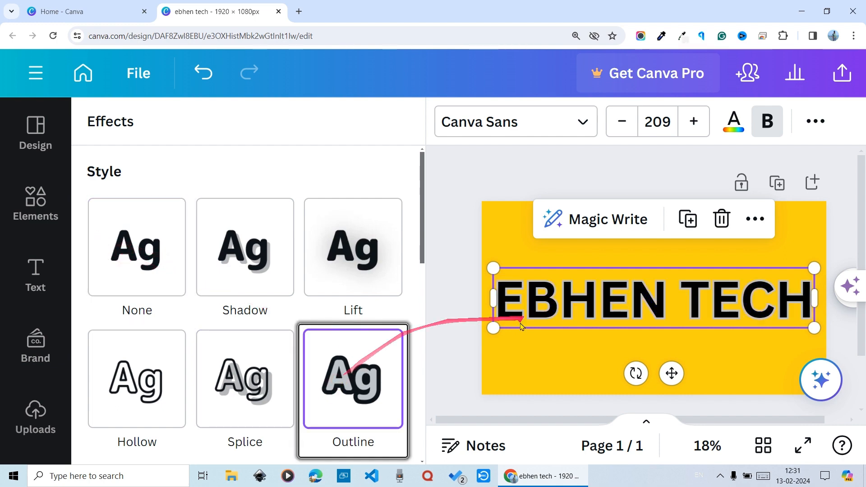
left_click(383, 358)
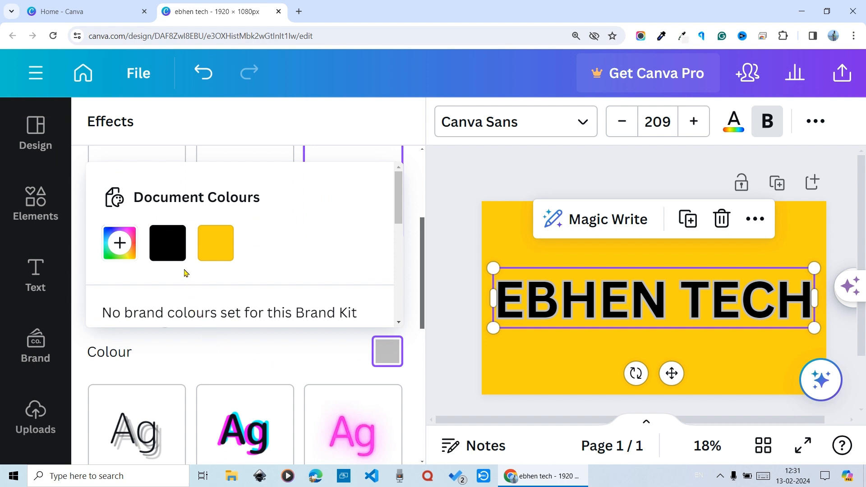
scroll(336, 356, "down", 5)
scroll(330, 358, "up", 7)
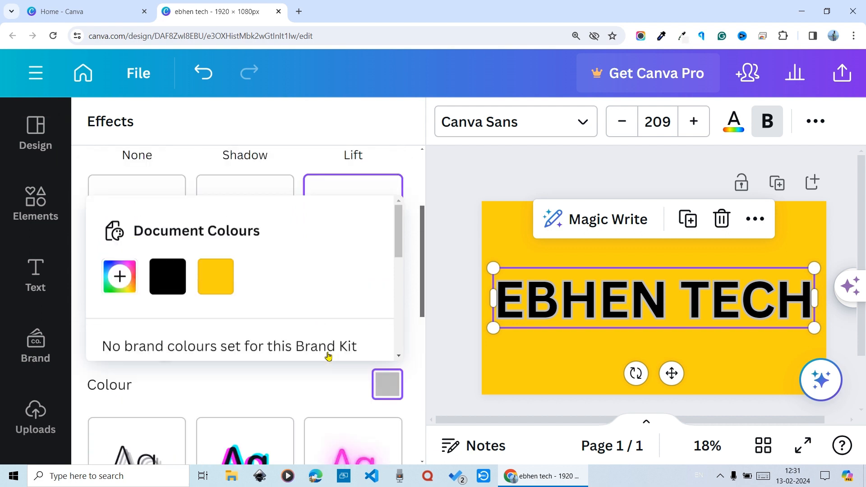
scroll(328, 356, "up", 2)
scroll(280, 240, "down", 5)
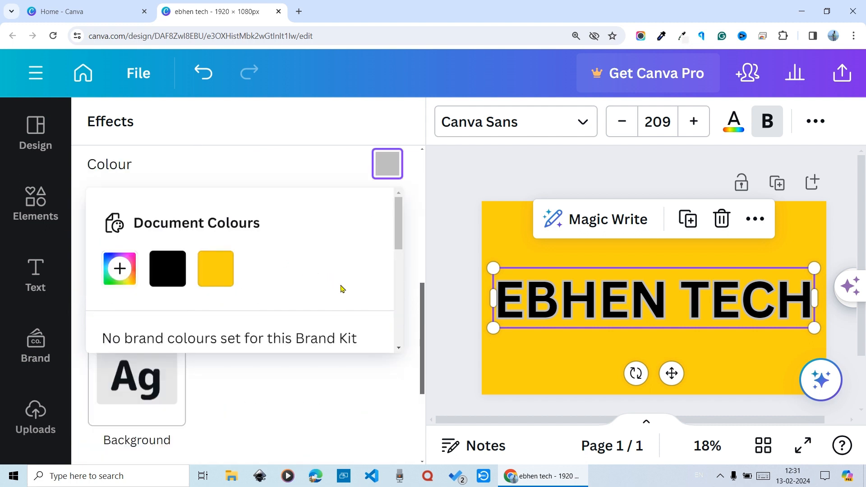
scroll(340, 288, "down", 3)
scroll(340, 286, "up", 3)
scroll(341, 286, "down", 3)
left_click(359, 287)
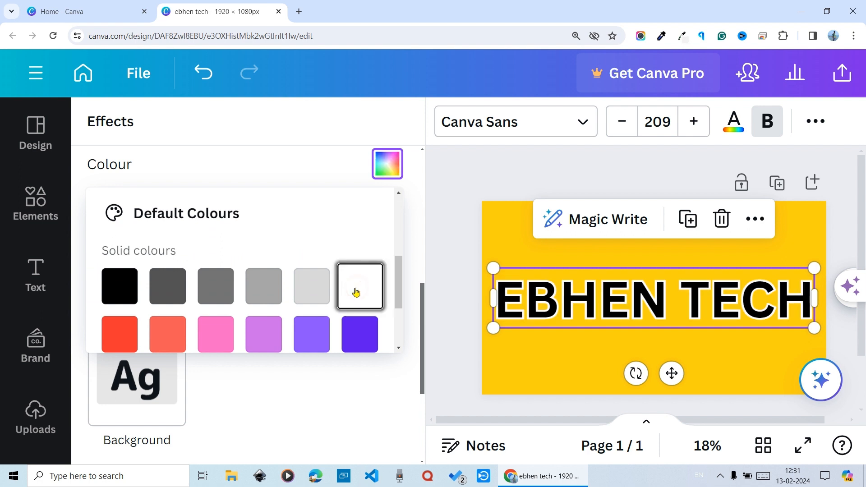
scroll(350, 292, "up", 3)
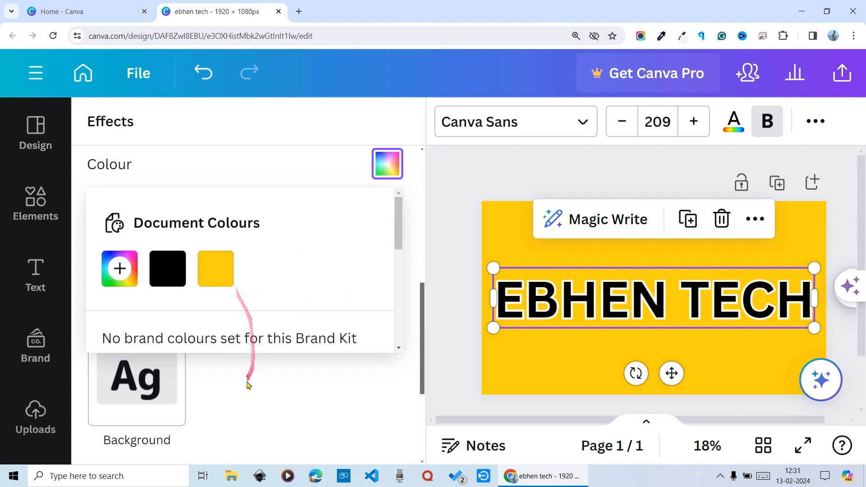
scroll(248, 385, "down", 3)
scroll(245, 356, "up", 5)
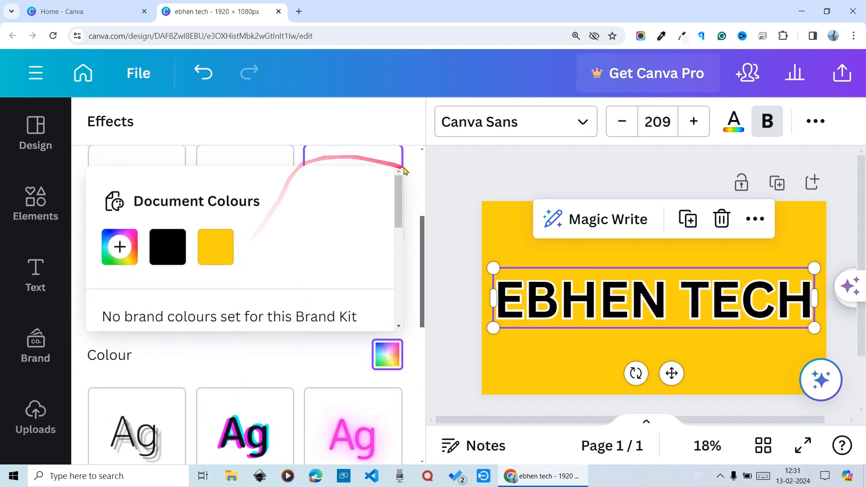
left_click(442, 177)
left_click(362, 169)
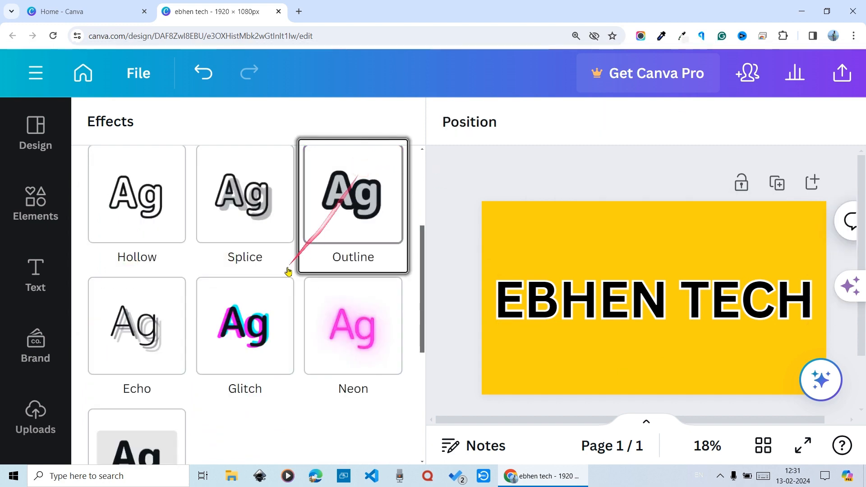
scroll(269, 290, "down", 4)
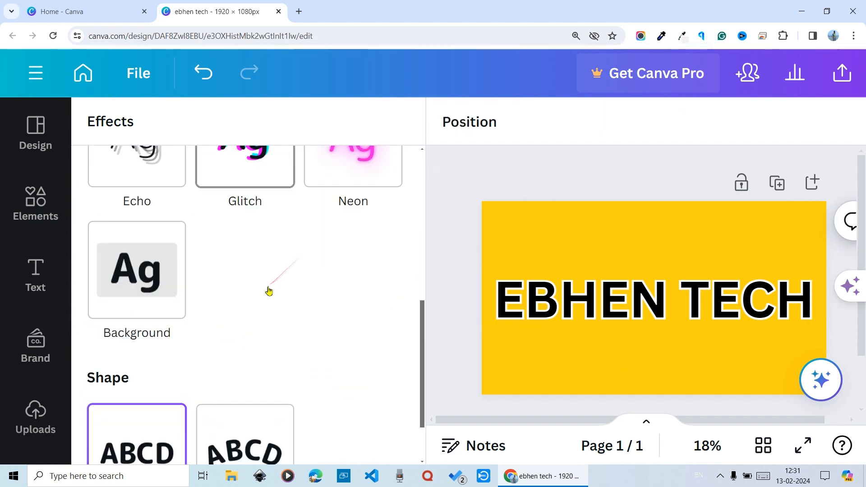
scroll(269, 291, "down", 2)
scroll(269, 290, "up", 8)
Reapply the Outline effect to the EBHEN TECH heading and set its thickness to 71
left_click(577, 296)
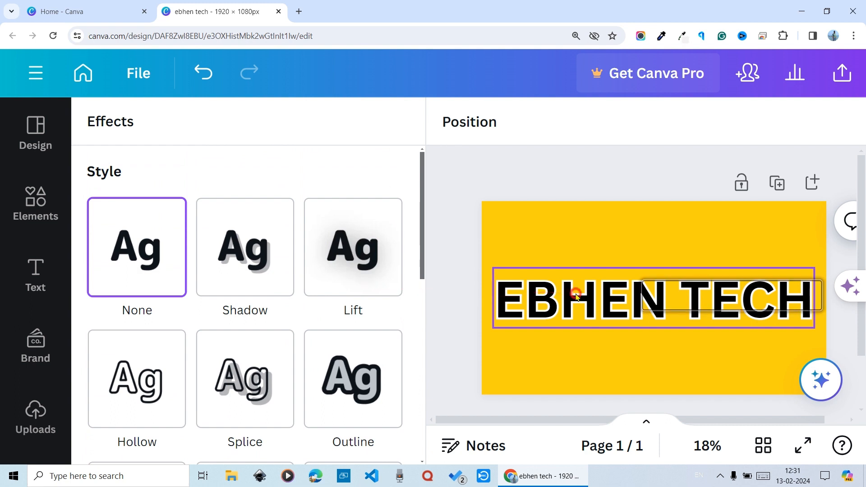
left_click(361, 375)
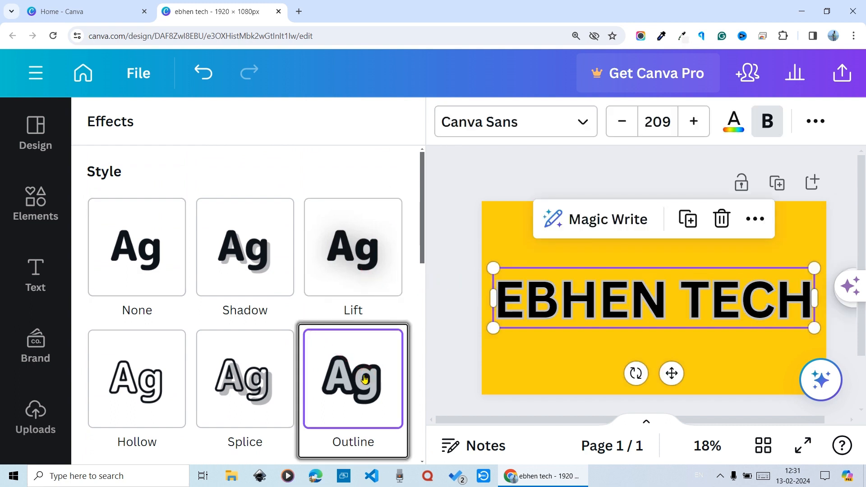
scroll(361, 375, "down", 4)
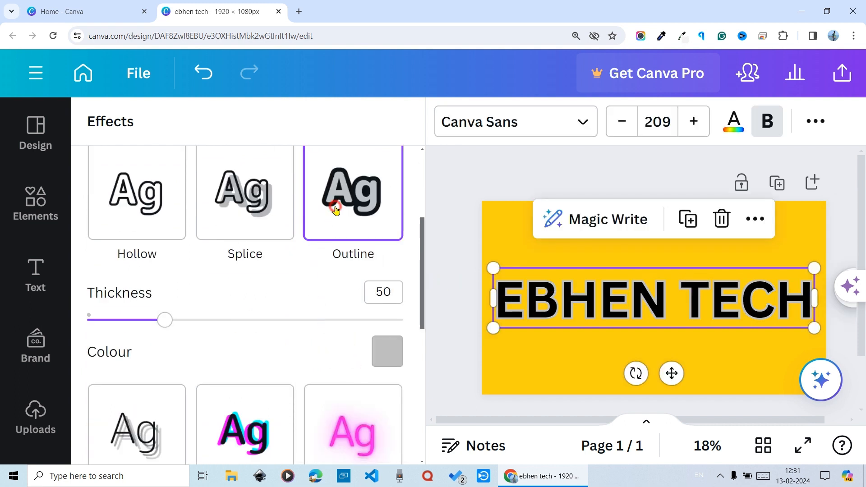
left_click_drag(166, 320, 199, 319)
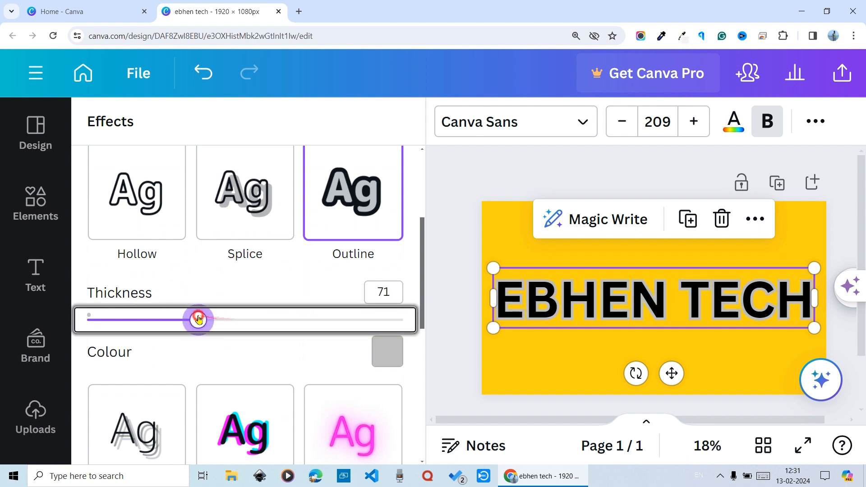
Set the heading's Outline colour to white from the default solid colours and deselect the heading
left_click(387, 351)
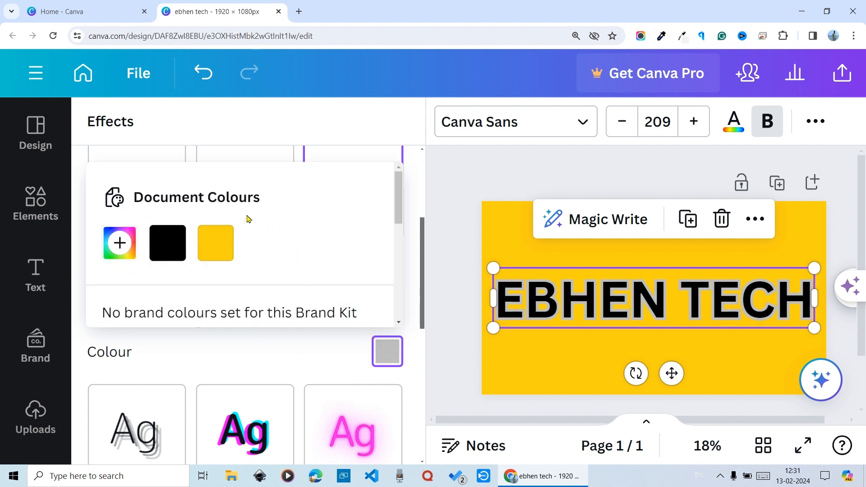
scroll(182, 266, "down", 5)
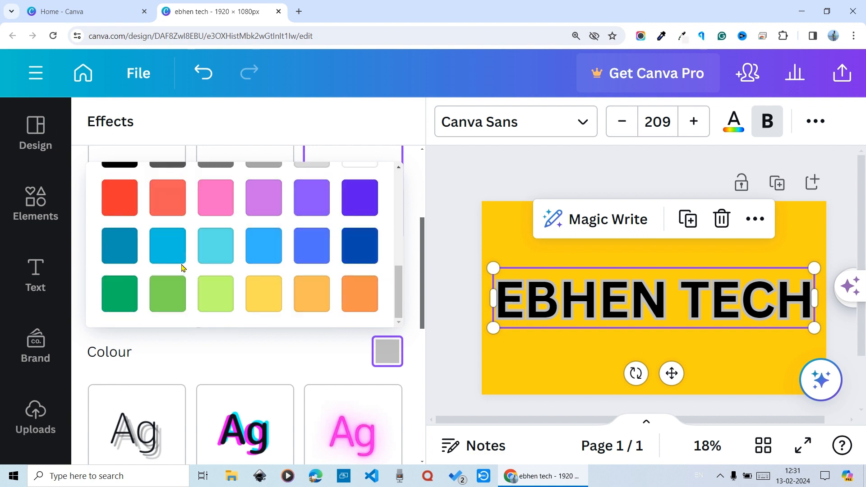
scroll(182, 267, "up", 3)
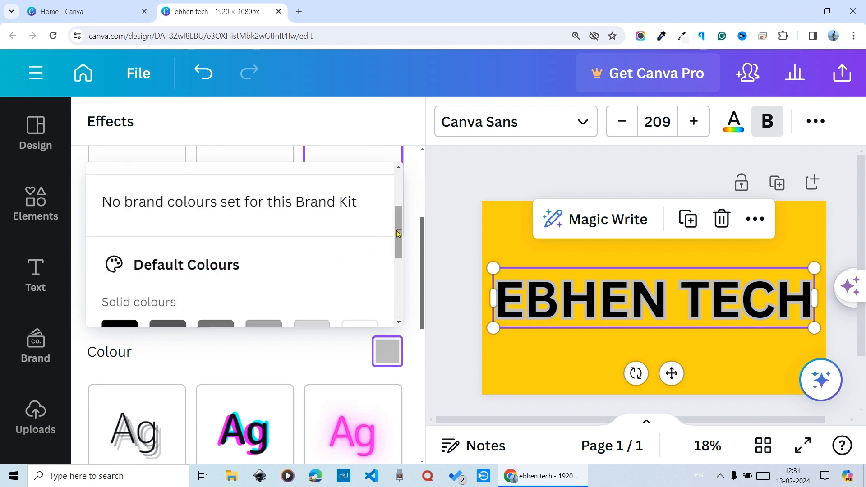
left_click_drag(397, 234, 398, 259)
left_click(363, 256)
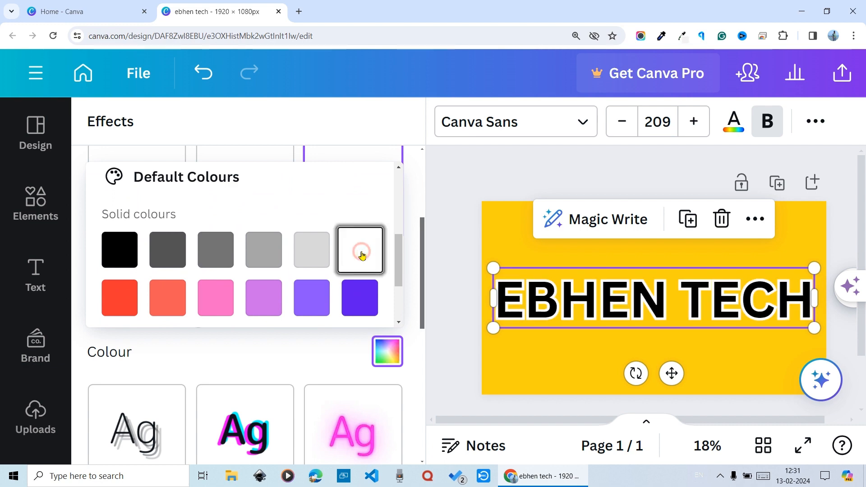
scroll(315, 350, "up", 3)
scroll(326, 324, "up", 3)
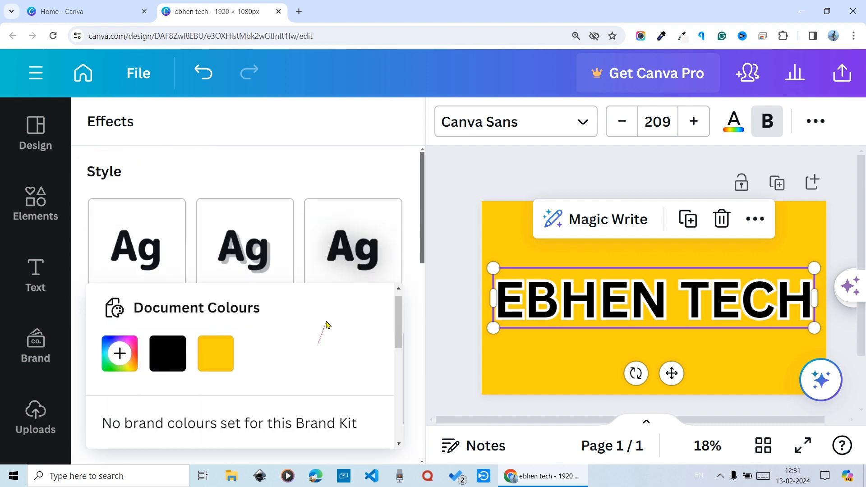
scroll(331, 300, "up", 1)
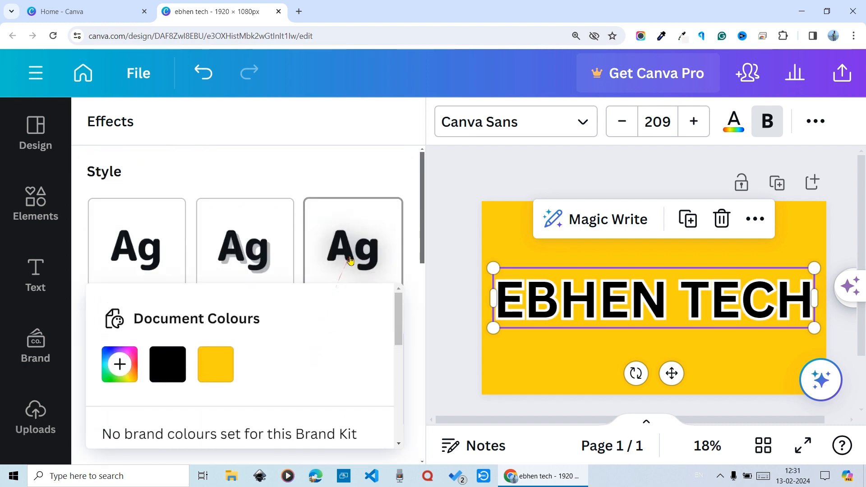
left_click(439, 269)
scroll(329, 368, "down", 3)
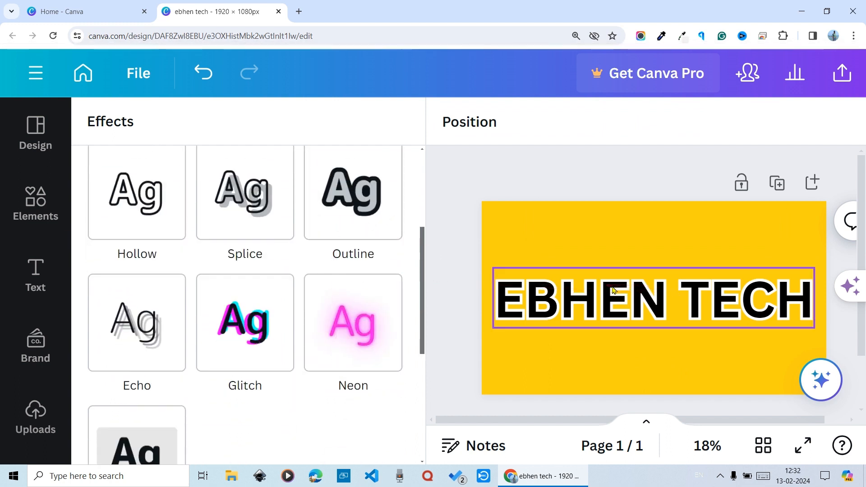
Remove the Outline effect from the heading by returning its style to None
left_click(619, 299)
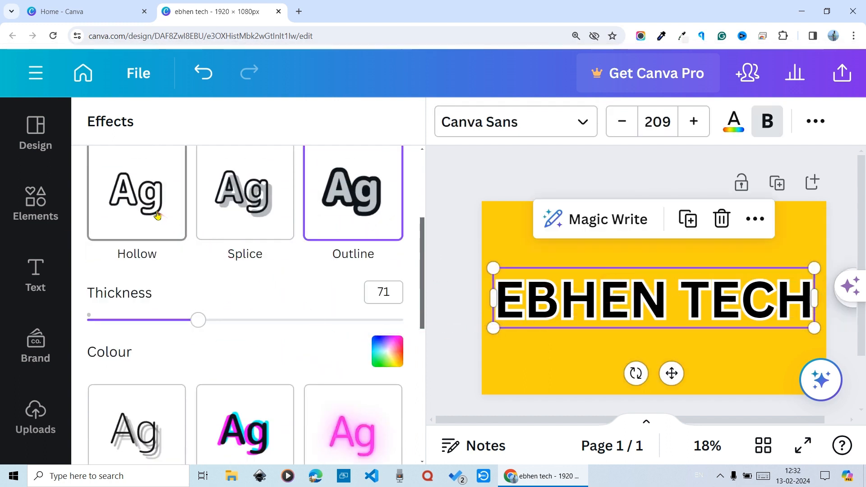
scroll(154, 213, "up", 3)
left_click(172, 255)
Apply the Echo text effect to the heading with its default settings and review its offset, direction and colour options
scroll(194, 251, "down", 3)
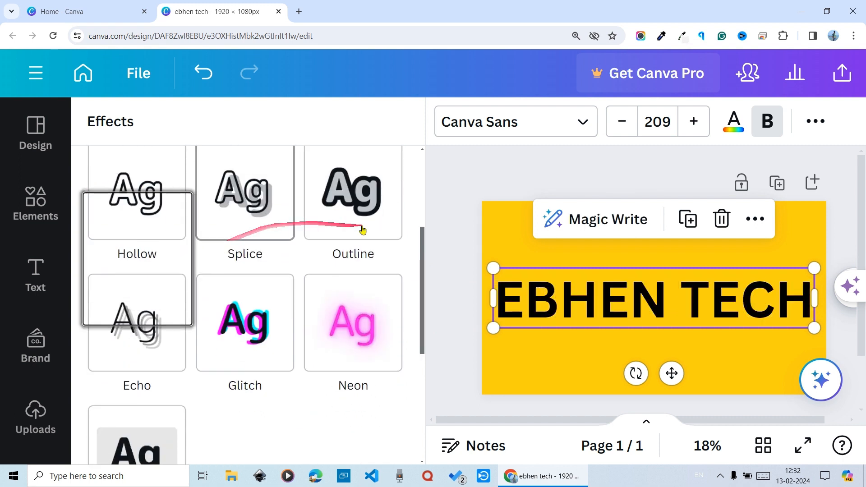
left_click(145, 336)
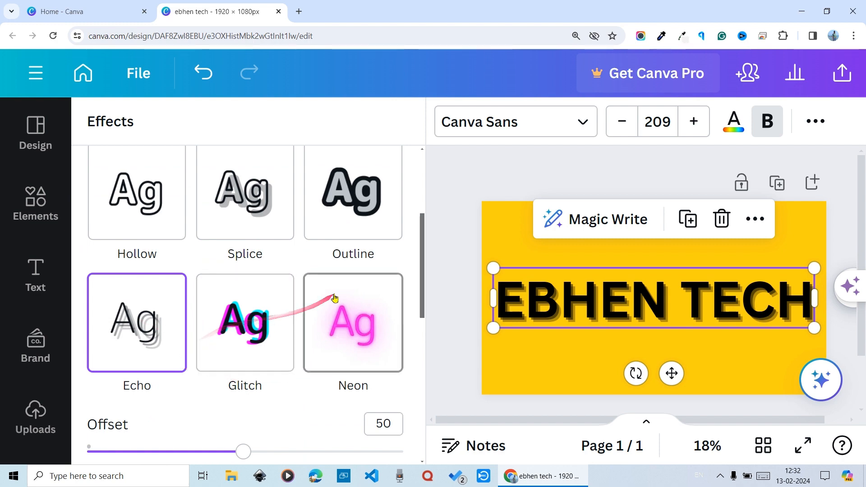
scroll(333, 298, "up", 3)
scroll(265, 298, "down", 6)
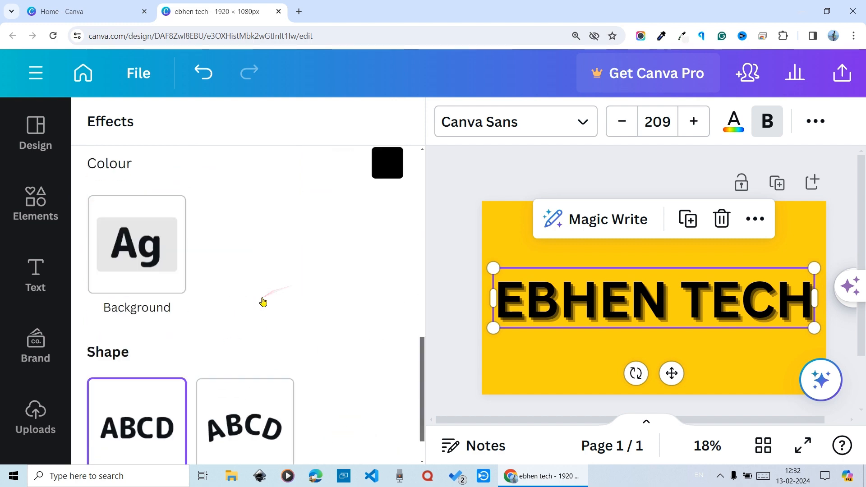
scroll(263, 302, "up", 2)
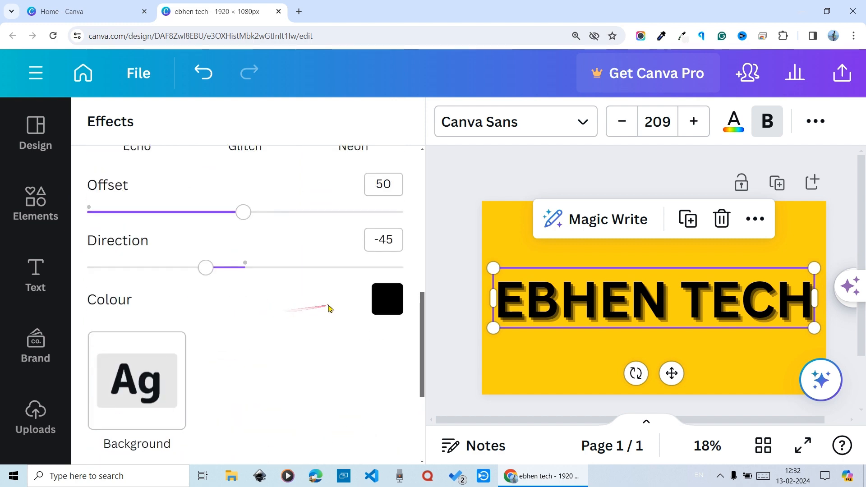
scroll(330, 307, "up", 3)
scroll(329, 305, "down", 3)
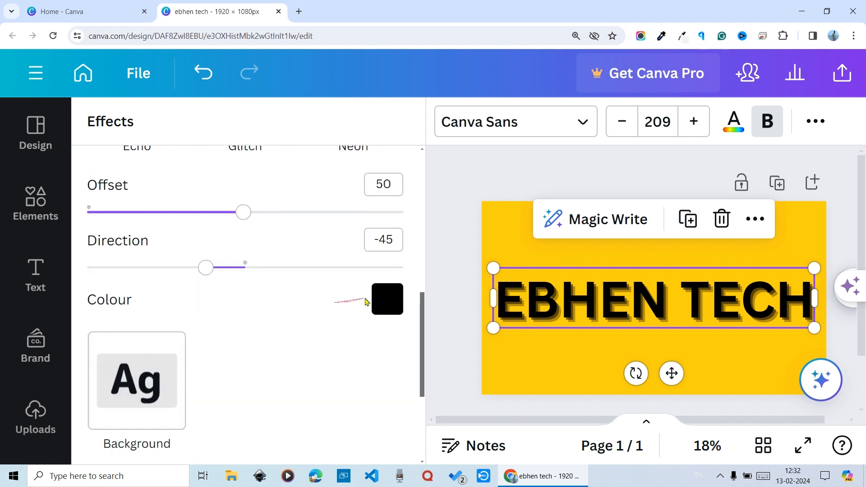
Try violet, light purple and dark blue from the default solid colours for the Echo effect, and set it to green
left_click(382, 300)
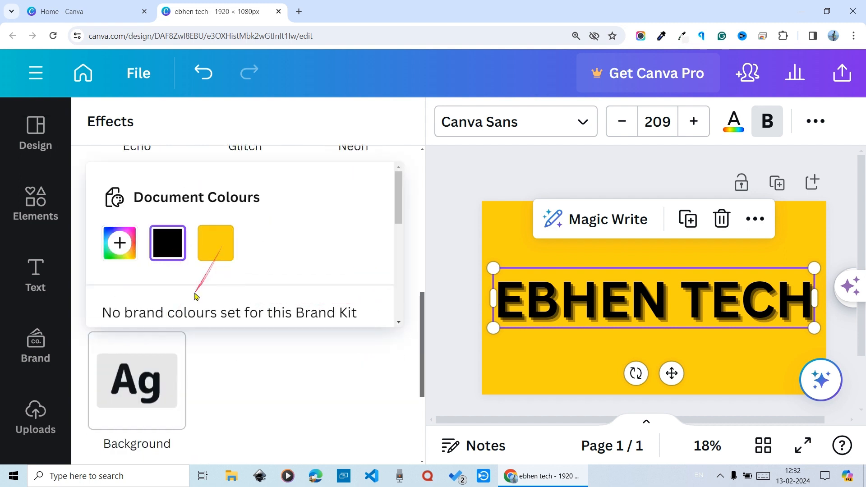
scroll(196, 289, "down", 5)
left_click(364, 203)
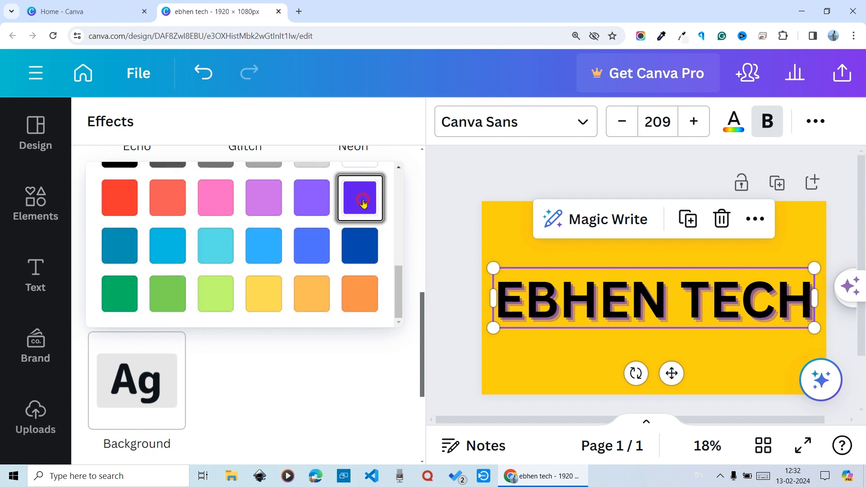
left_click(309, 213)
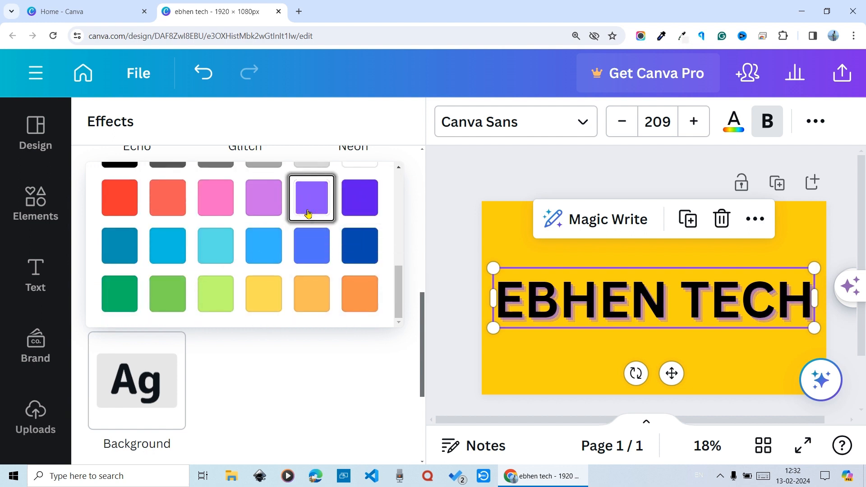
left_click(361, 252)
left_click(121, 298)
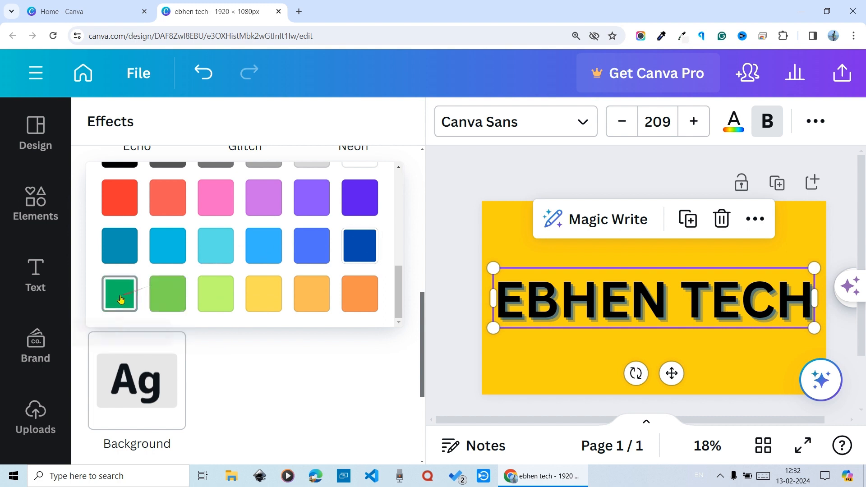
scroll(295, 266, "up", 5)
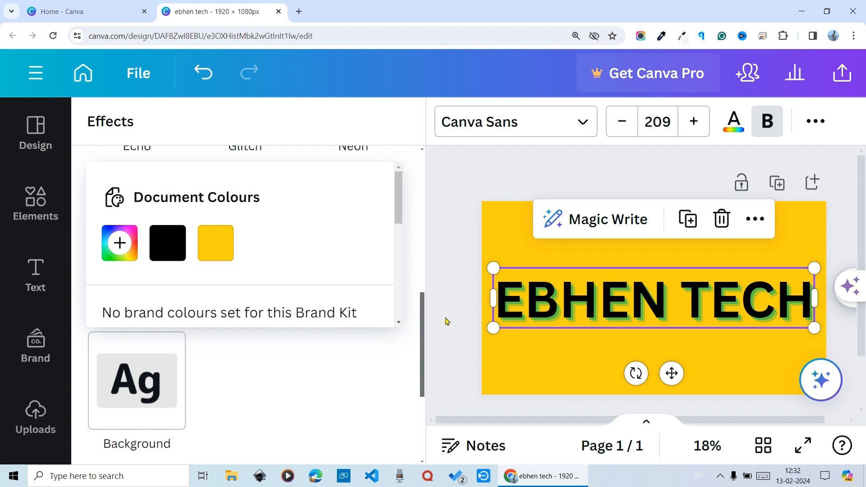
key("alt")
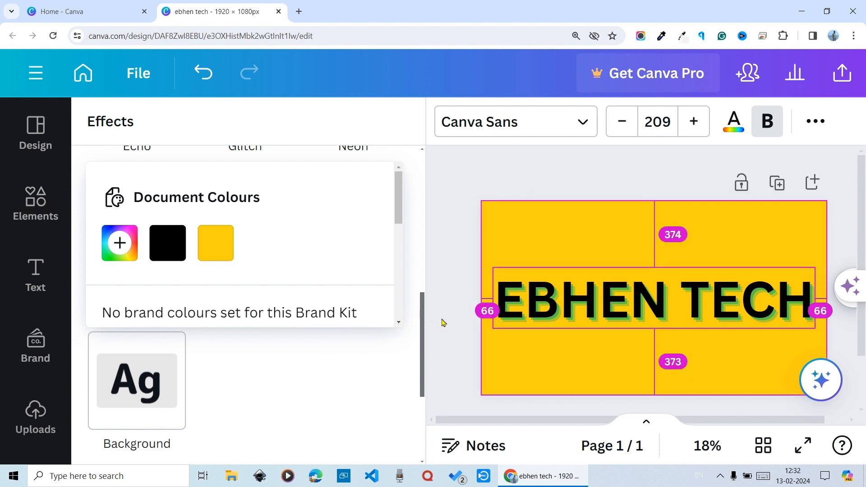
left_click(247, 260)
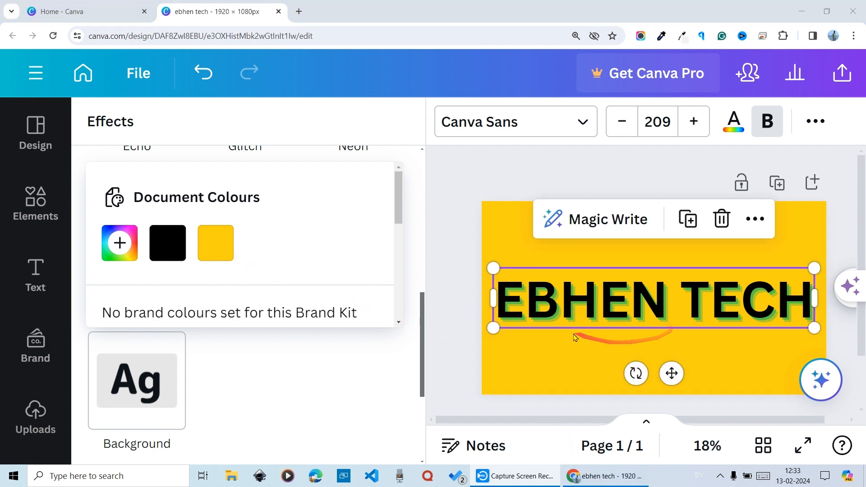
left_click(485, 238)
scroll(261, 281, "up", 8)
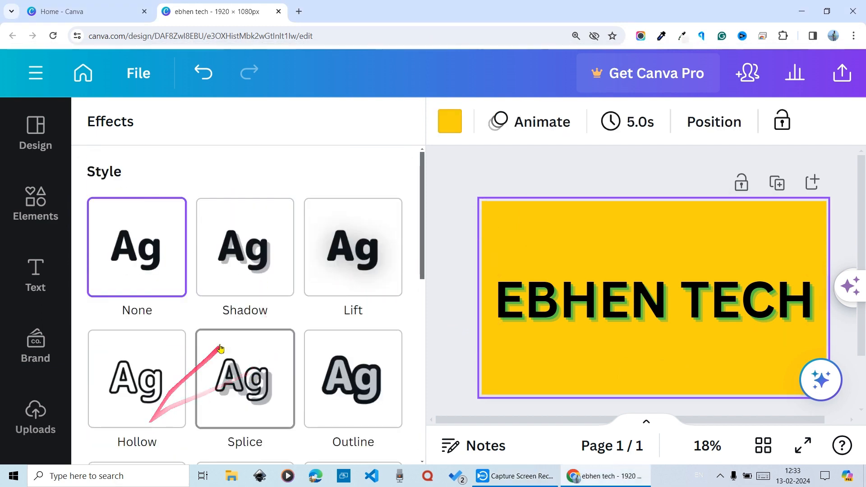
left_click_drag(423, 243, 421, 329)
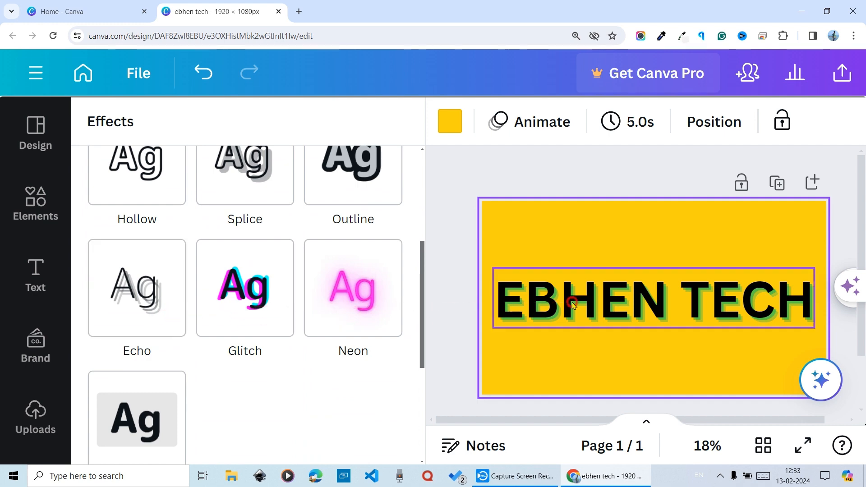
Clear the Echo effect from the EBHEN TECH heading and apply the Glitch text effect
left_click(559, 300)
left_click(133, 246)
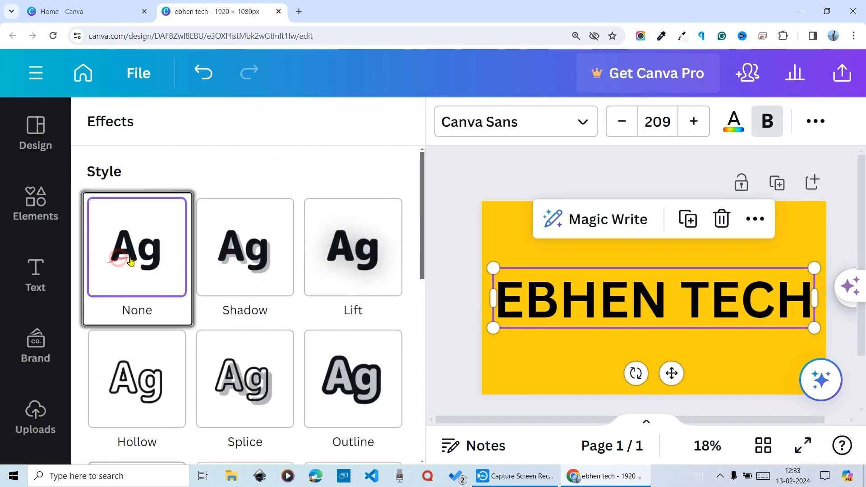
scroll(344, 266, "down", 4)
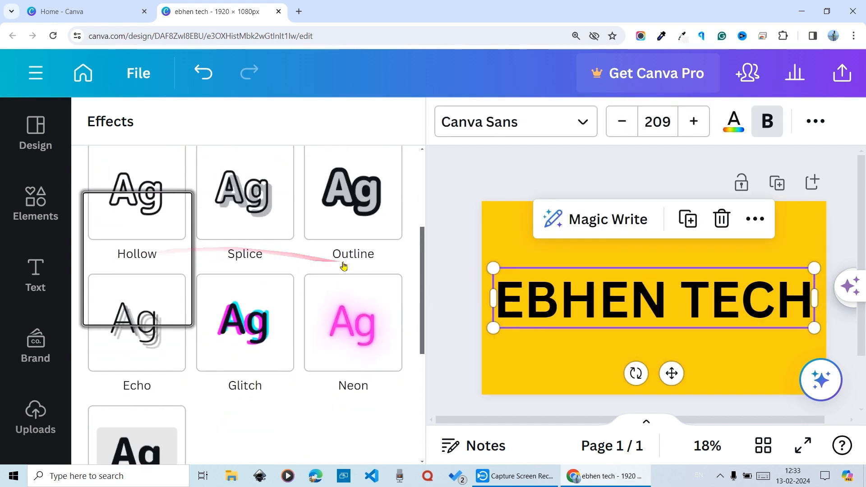
left_click(263, 336)
scroll(266, 333, "down", 4)
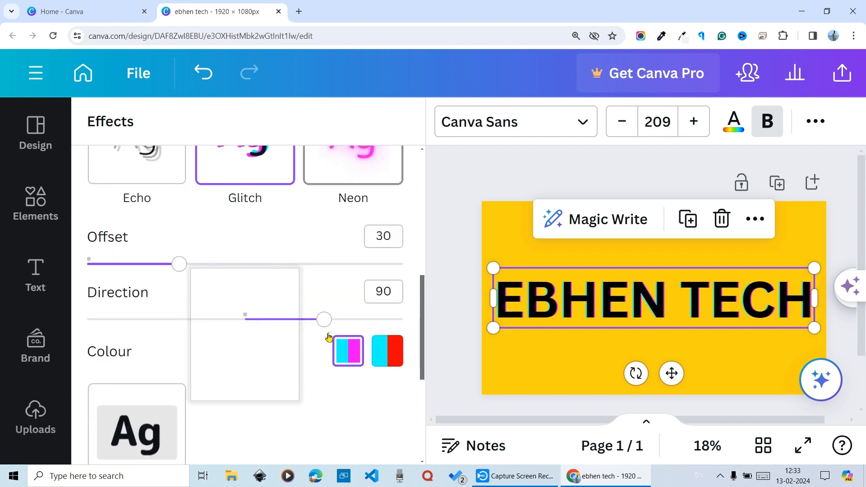
Try the cyan and red Glitch colours, return to cyan and magenta, and set the offset to 45 and direction to 16
left_click(351, 355)
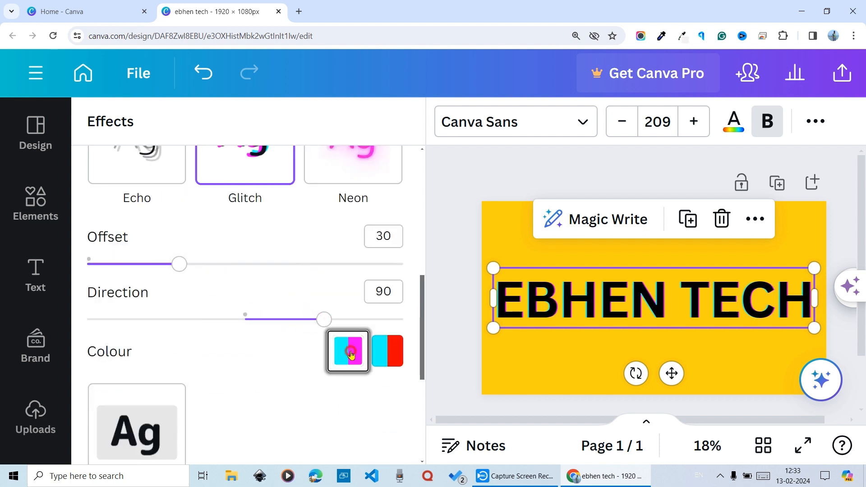
left_click(386, 347)
left_click(356, 350)
left_click_drag(180, 268, 228, 265)
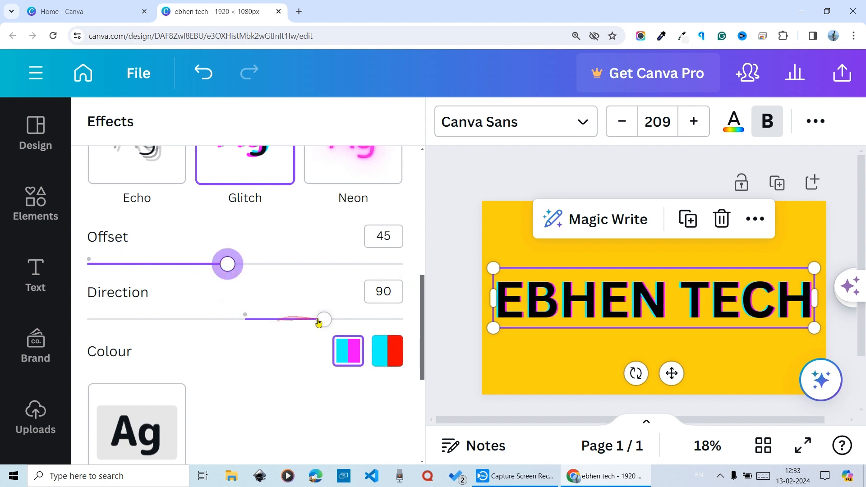
left_click_drag(318, 322, 259, 319)
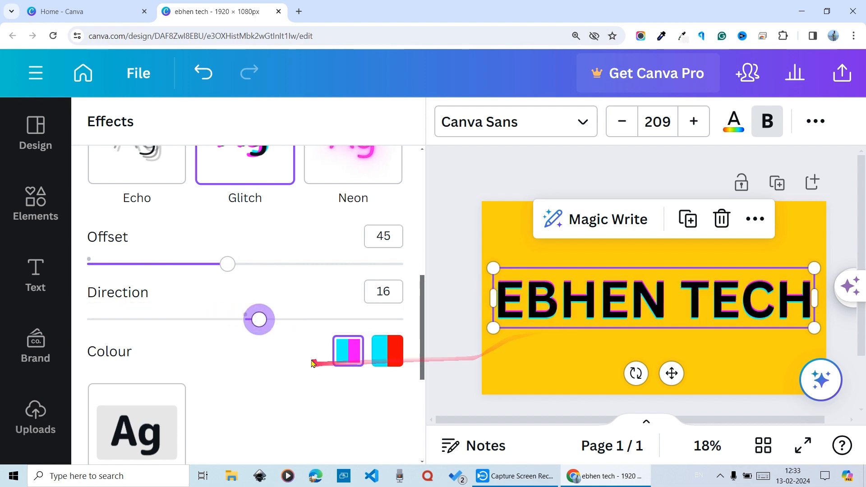
Reset the heading's effect style to None and apply the Neon text effect
scroll(312, 362, "up", 7)
scroll(314, 357, "down", 4)
scroll(315, 346, "up", 4)
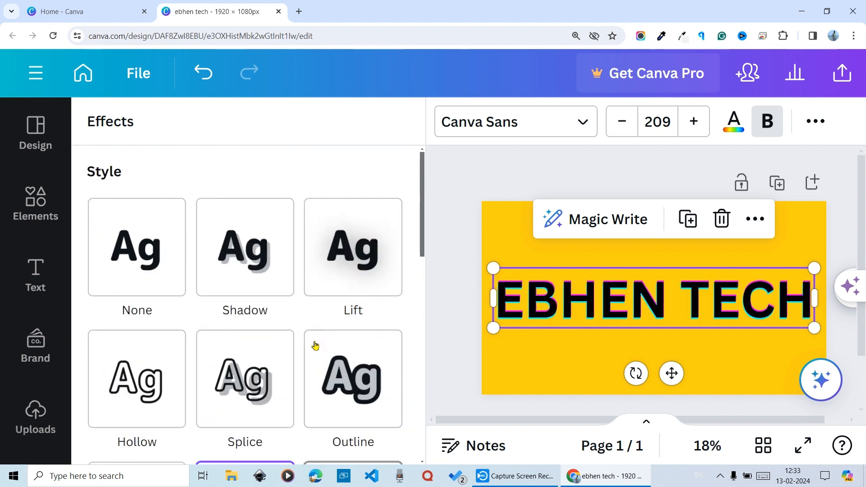
left_click(135, 248)
scroll(285, 310, "down", 4)
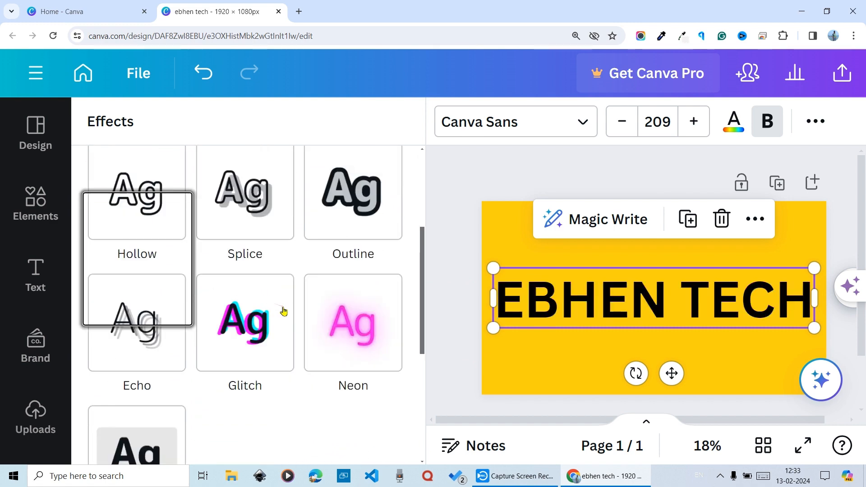
left_click(347, 332)
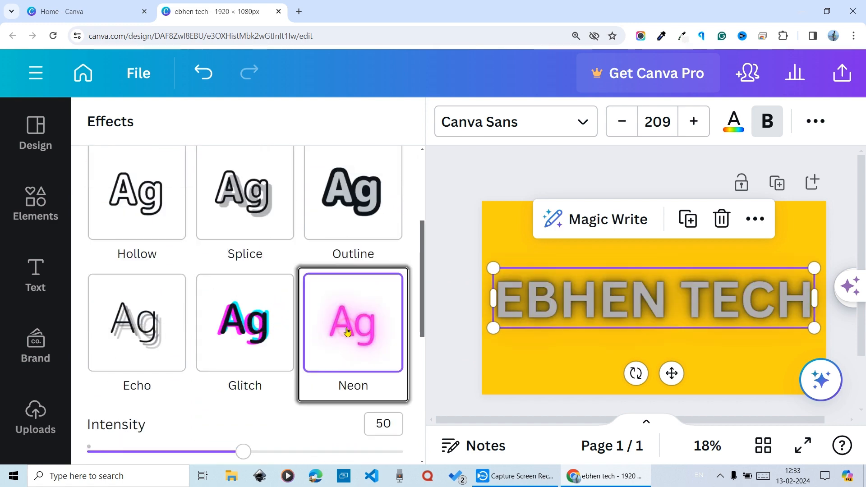
Examine the Neon effect's intensity option and its look on the heading, both deselected and selected
scroll(347, 332, "down", 5)
scroll(347, 332, "up", 5)
scroll(347, 332, "down", 4)
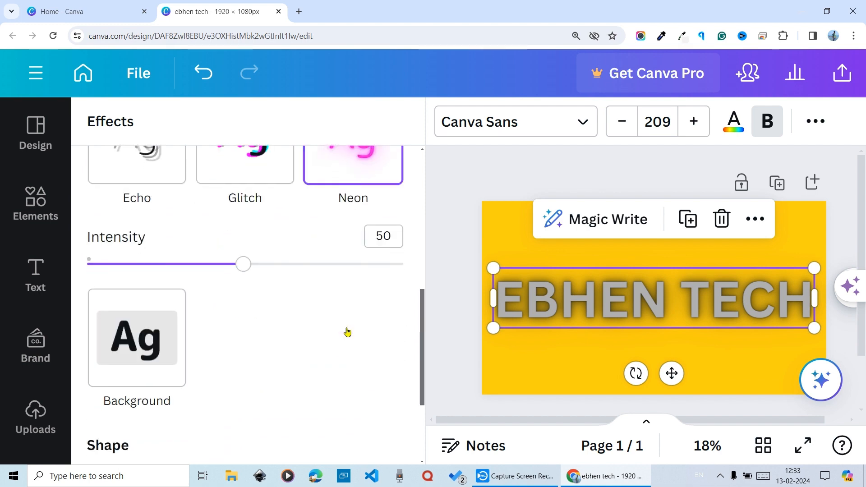
scroll(347, 332, "down", 3)
scroll(347, 332, "up", 6)
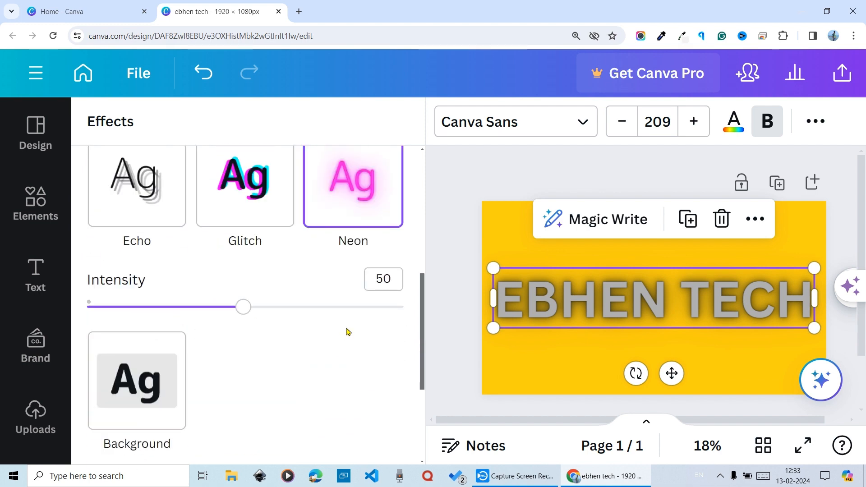
scroll(346, 327, "up", 4)
scroll(350, 367, "down", 3)
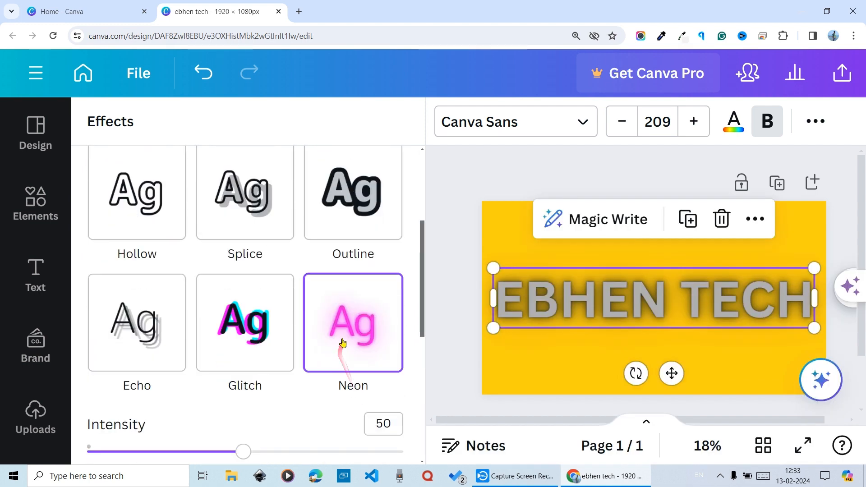
scroll(325, 319, "up", 4)
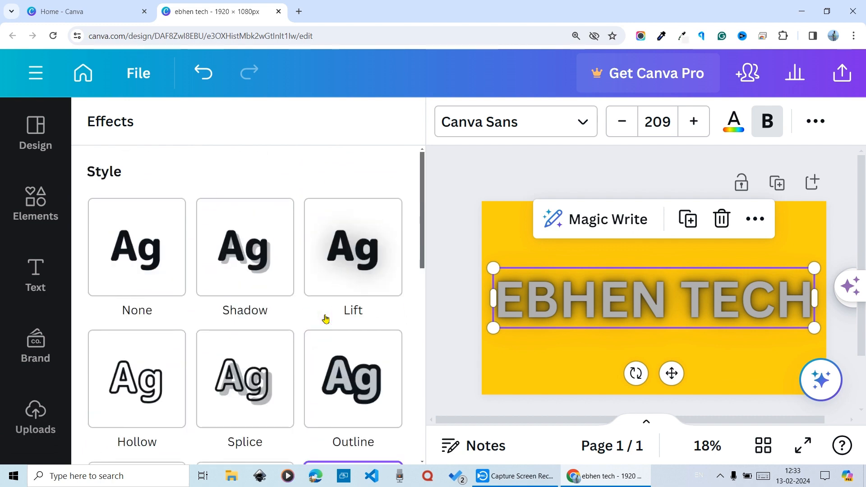
scroll(326, 319, "down", 5)
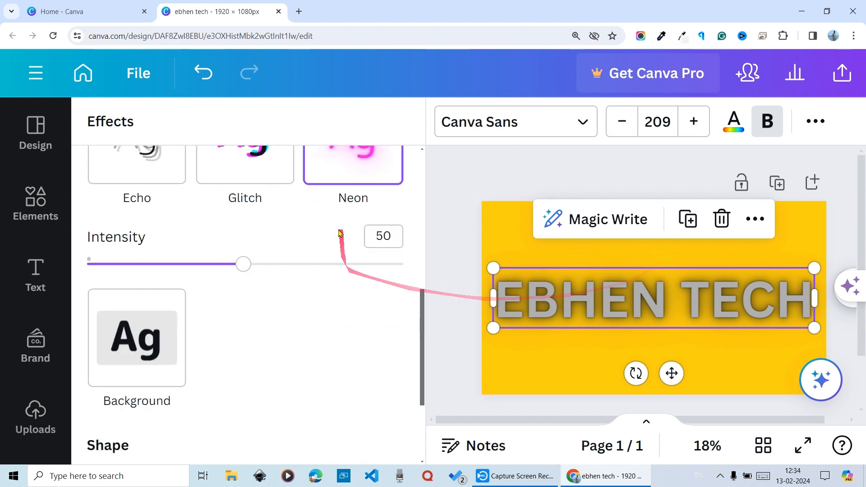
scroll(333, 234, "down", 3)
scroll(333, 234, "up", 6)
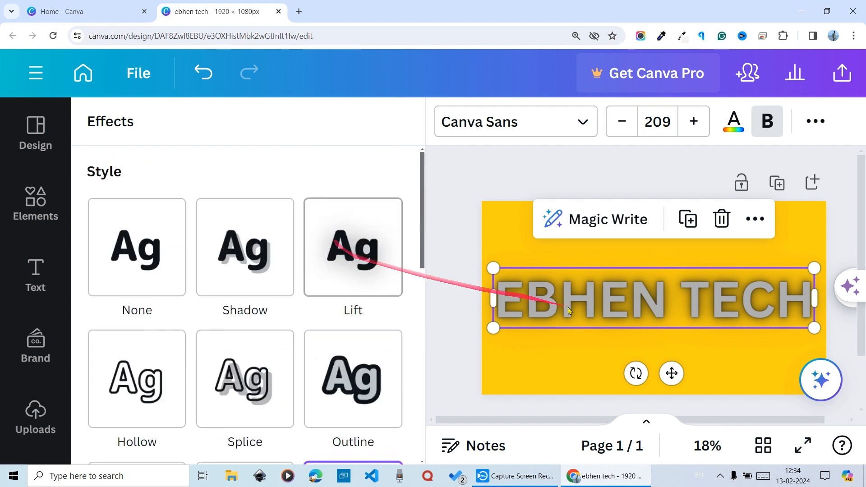
left_click(443, 269)
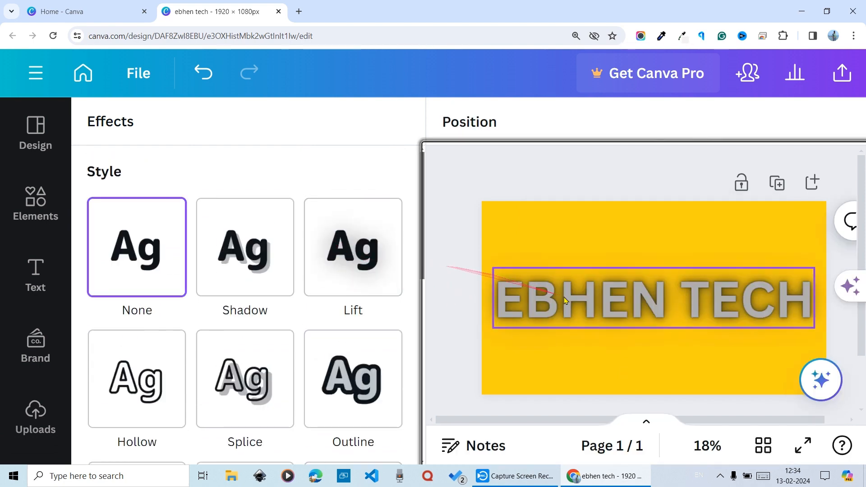
left_click(501, 293)
scroll(342, 260, "down", 3)
scroll(341, 260, "up", 3)
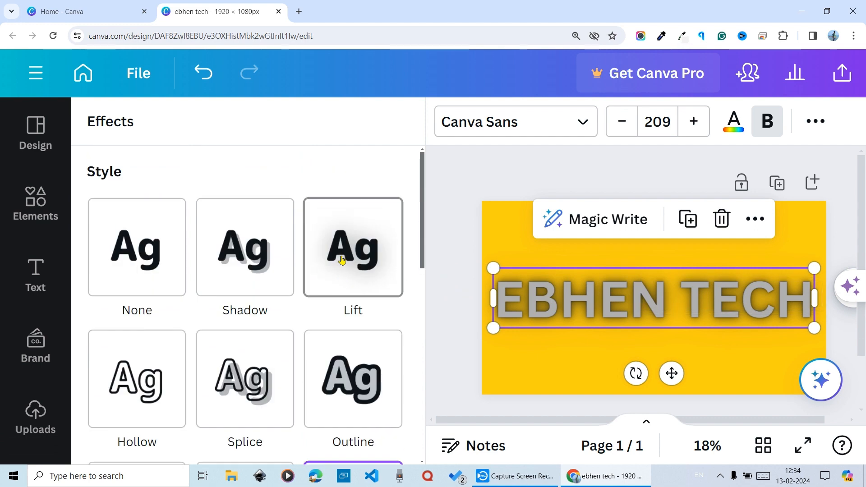
Try pink, cobalt blue and green from the default solid colours as the heading's text colour, and set it to violet
left_click(734, 121)
scroll(212, 268, "down", 6)
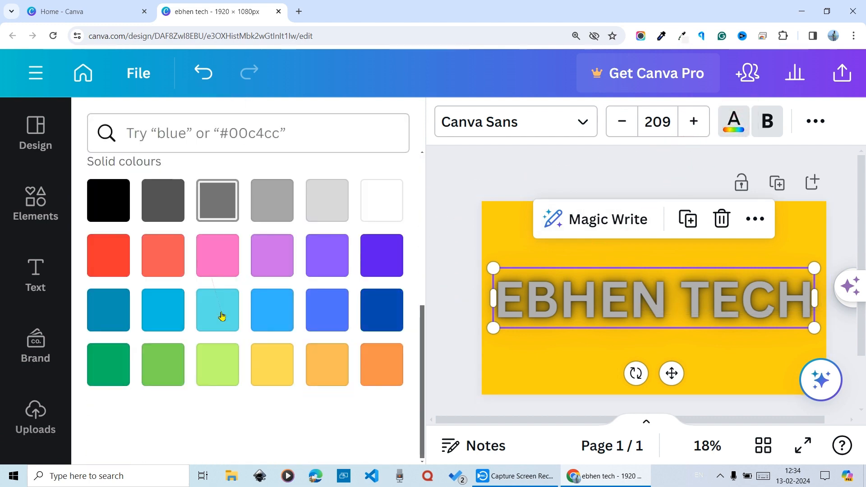
left_click(218, 270)
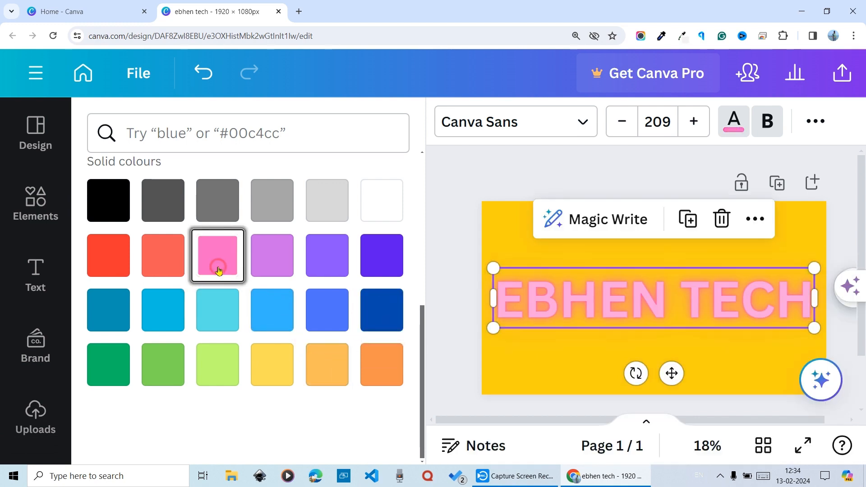
left_click(370, 265)
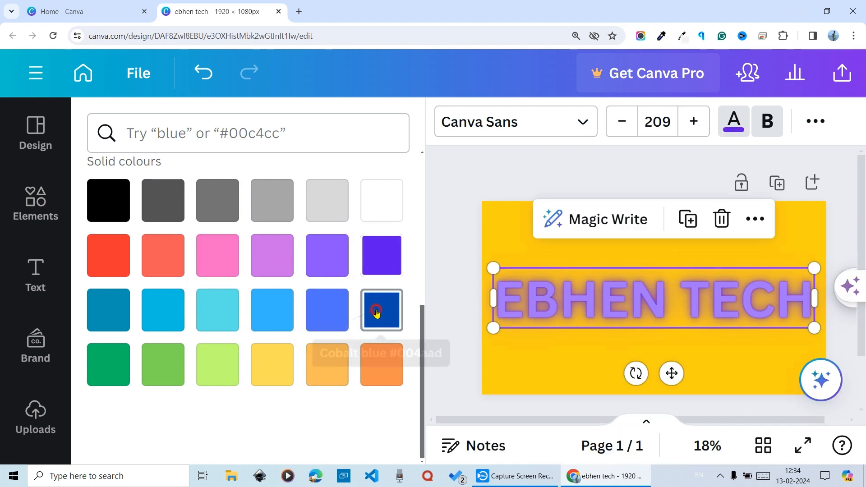
left_click(377, 313)
left_click(387, 247)
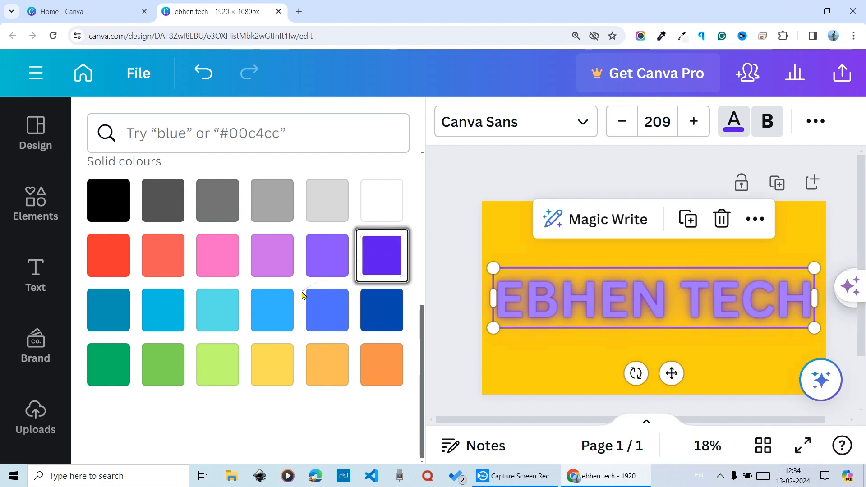
left_click(111, 356)
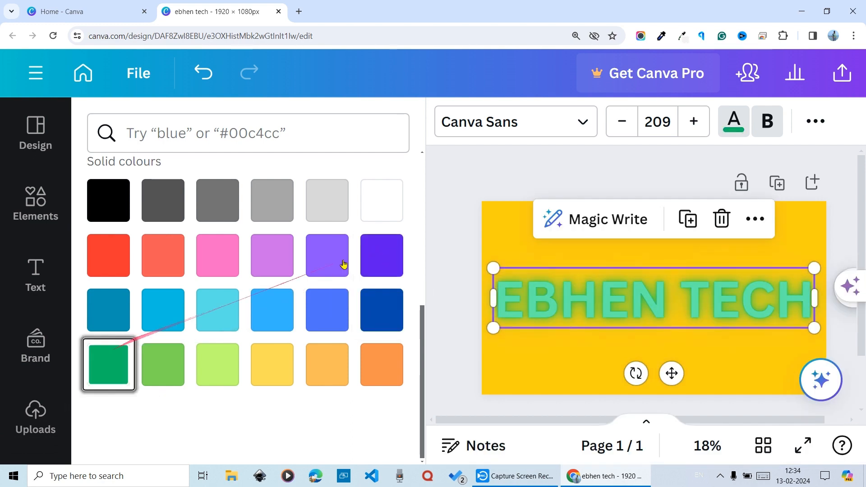
left_click(378, 253)
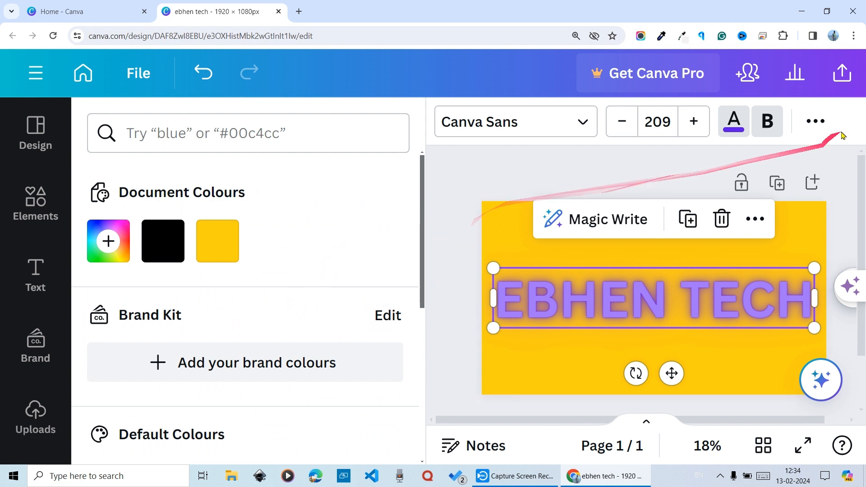
Return to the heading's text effects and remove the Neon effect by setting the style to None
left_click(824, 126)
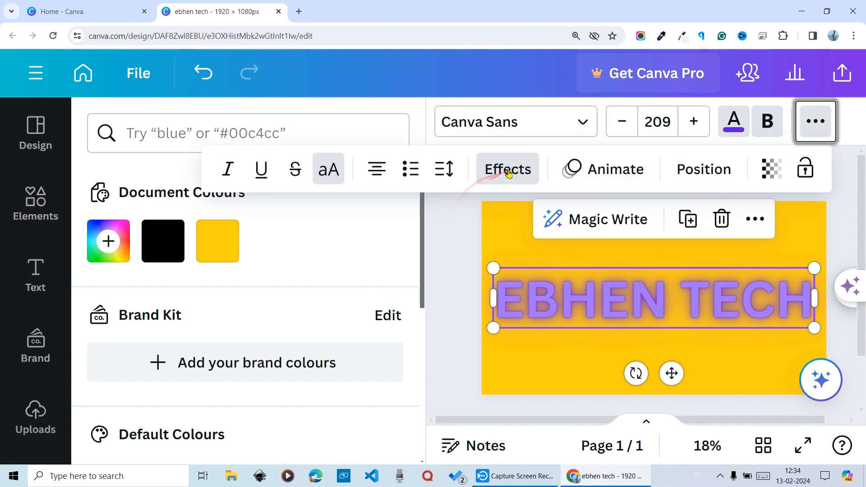
left_click(507, 170)
scroll(243, 293, "down", 5)
scroll(244, 309, "up", 2)
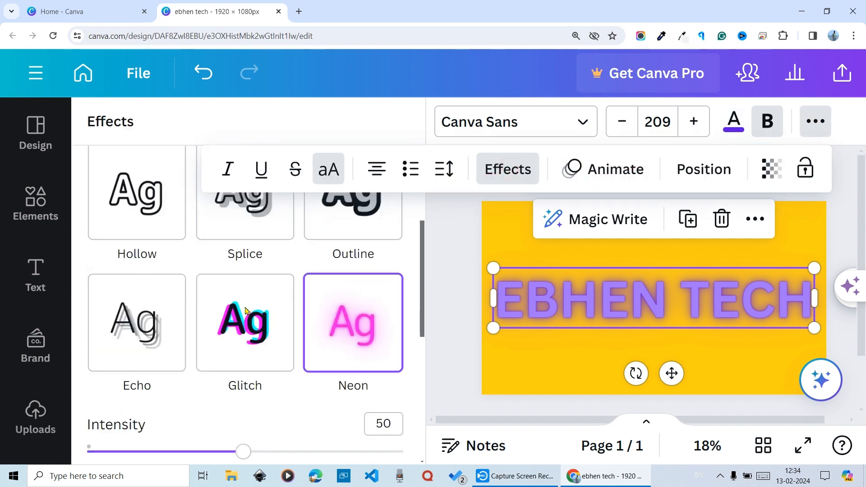
left_click_drag(422, 286, 427, 351)
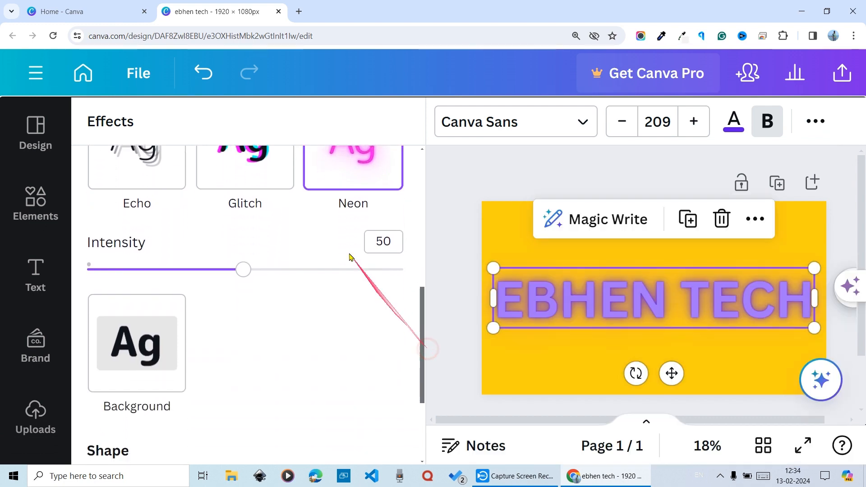
scroll(293, 185, "up", 5)
left_click(140, 271)
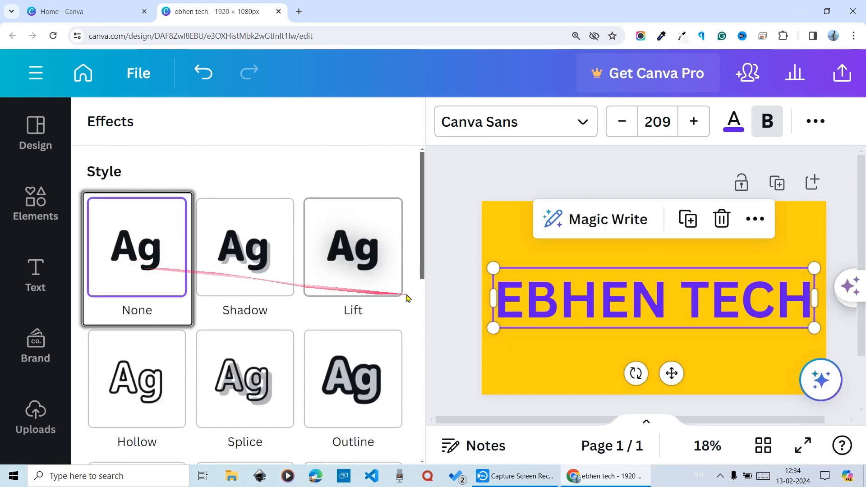
Apply the Background text effect to the heading and set its spread to 16, with transparency at 100
left_click_drag(421, 264, 434, 364)
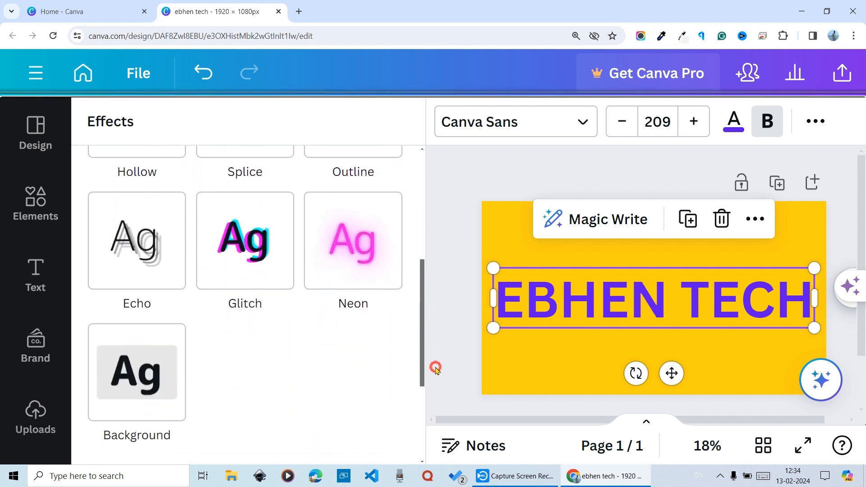
left_click(166, 391)
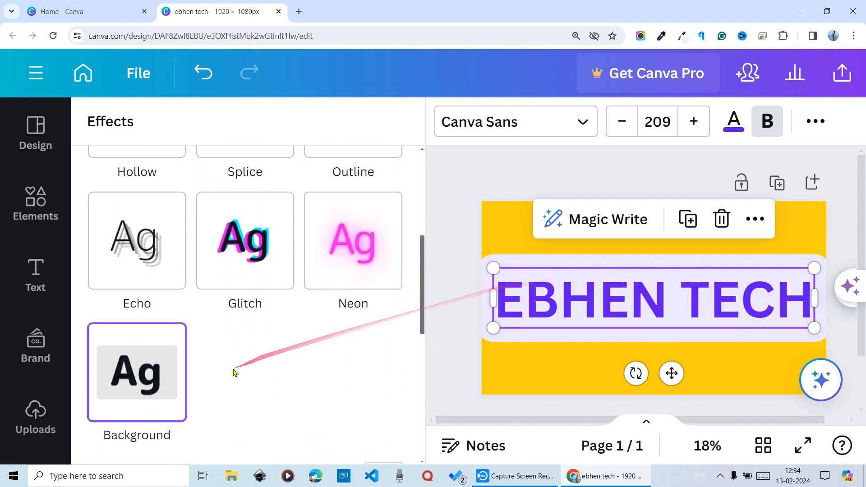
scroll(231, 361, "down", 6)
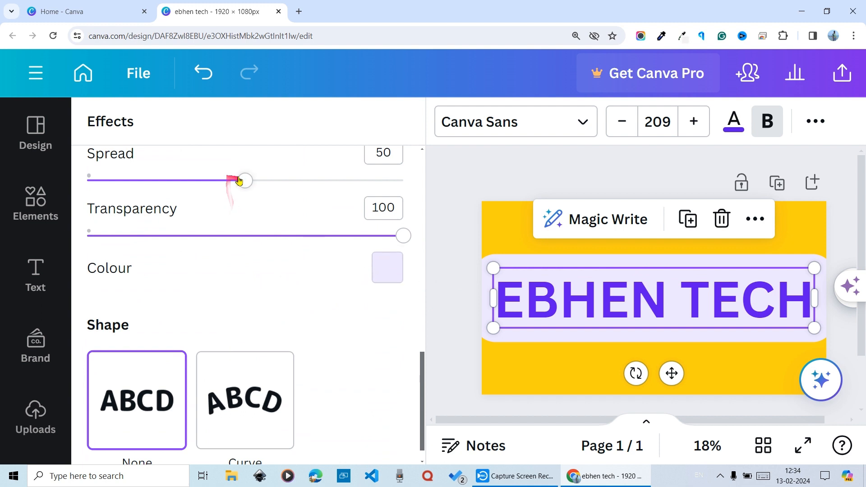
left_click_drag(239, 181, 138, 201)
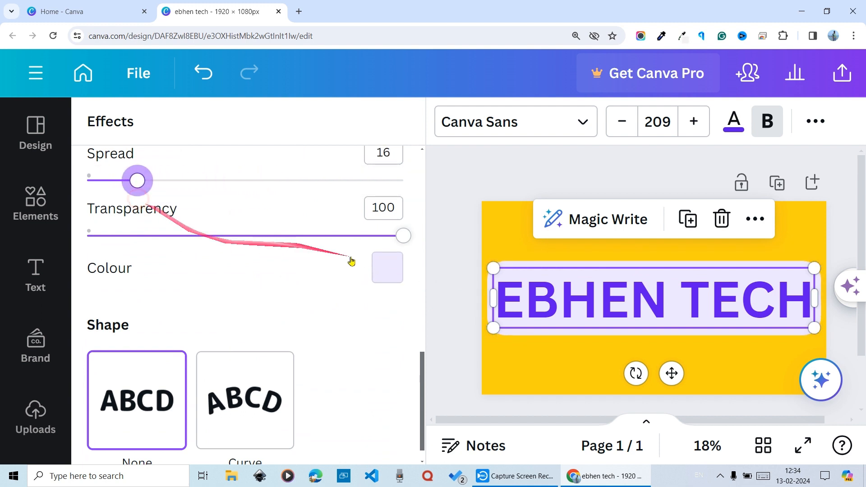
left_click_drag(404, 235, 420, 253)
Set the Background effect's colour to red from the default solid colours
left_click(383, 272)
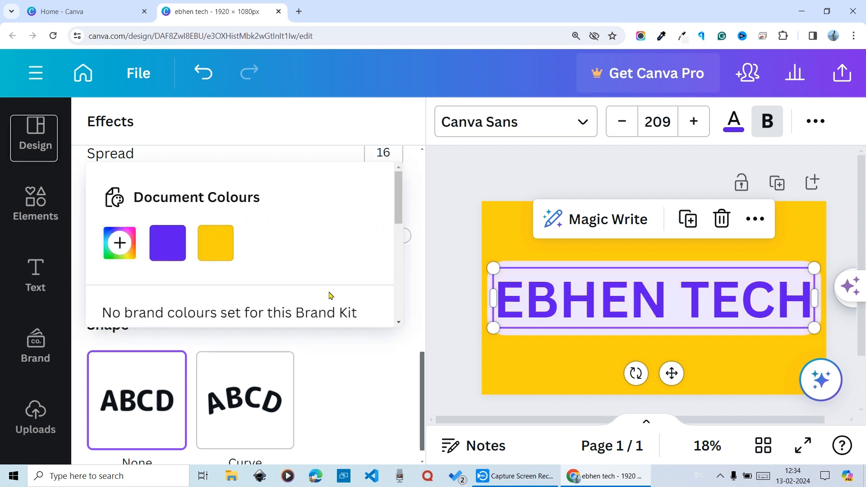
scroll(190, 271, "down", 5)
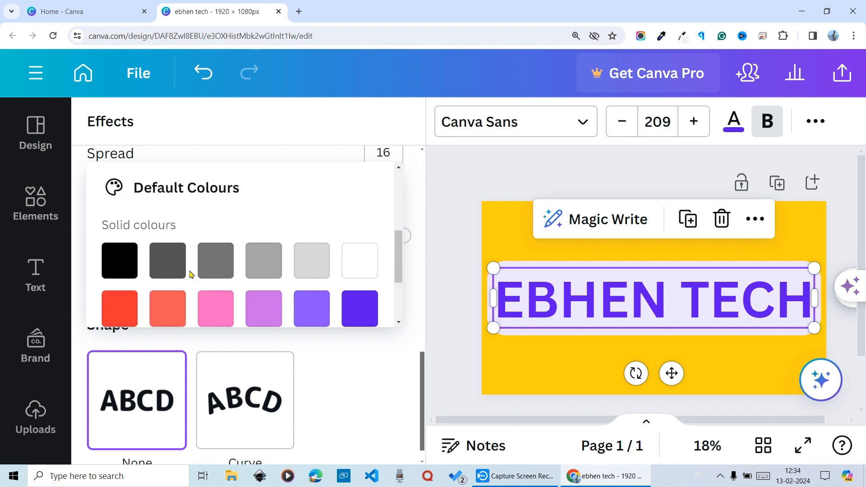
scroll(304, 285, "down", 3)
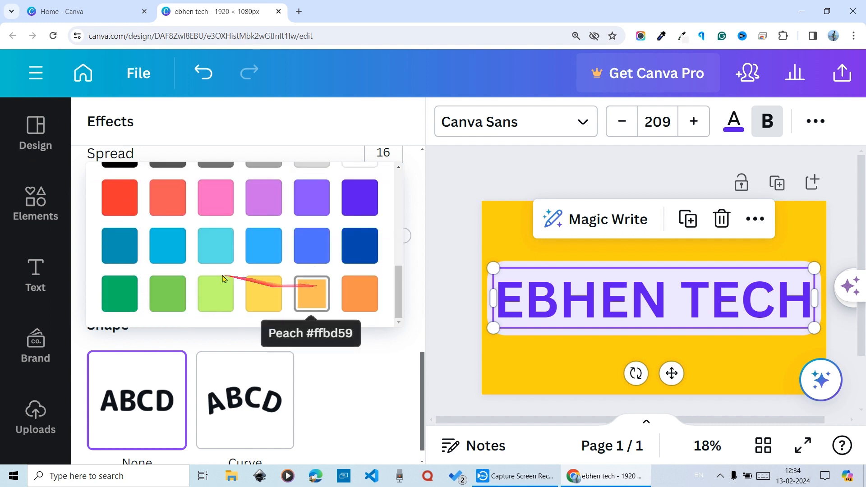
left_click(118, 201)
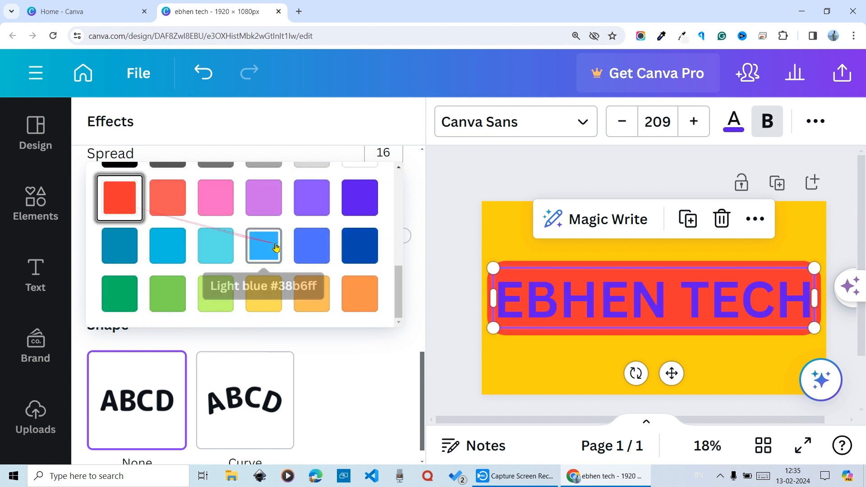
Try green and pink from the default solid colours for the heading's Background effect, and set its colour to black
left_click(119, 295)
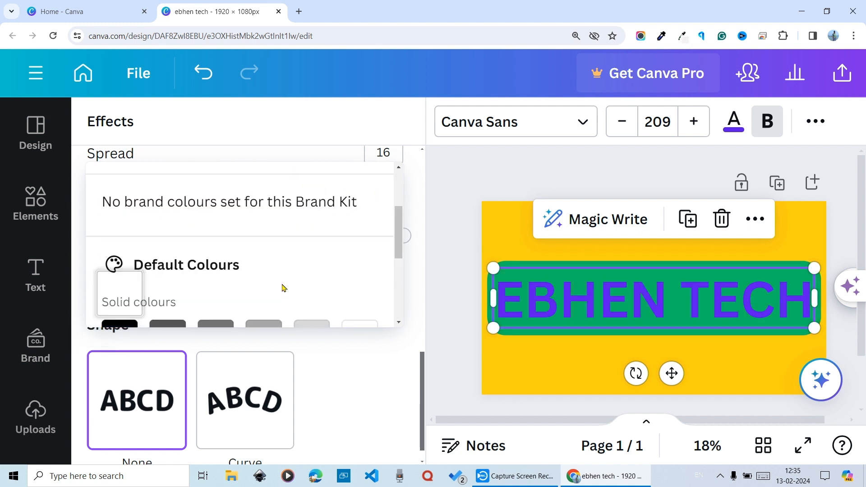
left_click(219, 213)
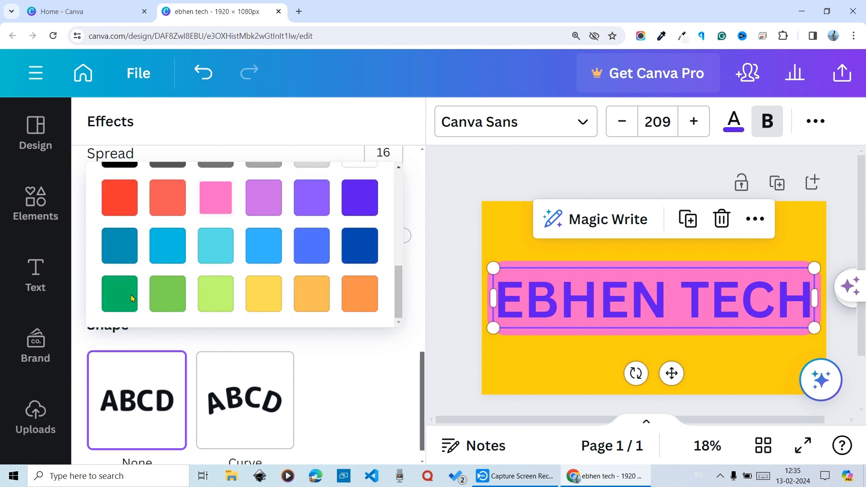
left_click(120, 169)
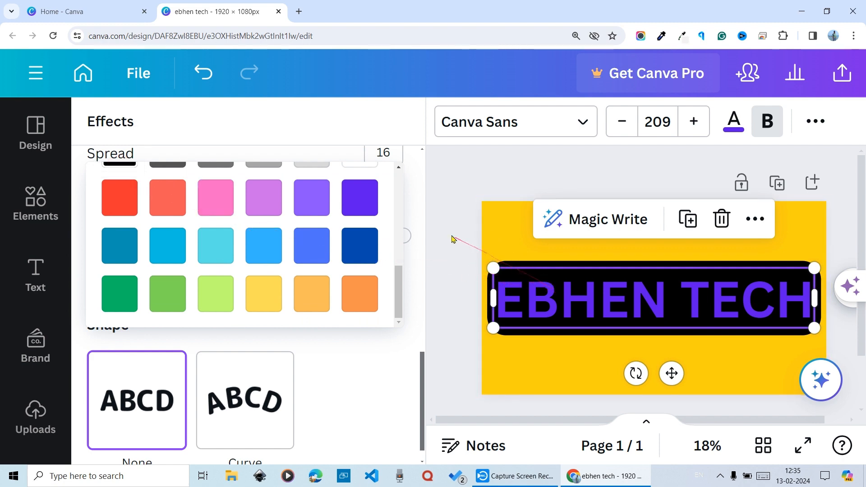
left_click(520, 247)
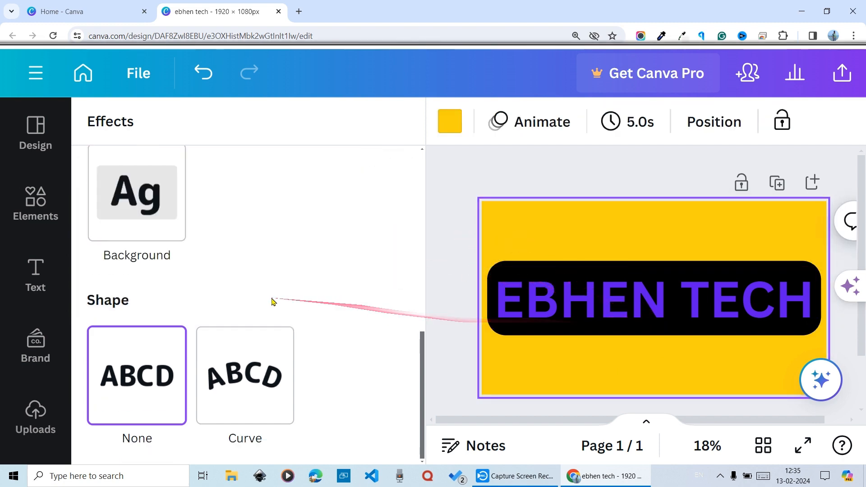
Apply the Curve shape to the EBHEN TECH heading and move the curved heading up so it fits fully within the yellow page
scroll(272, 300, "up", 8)
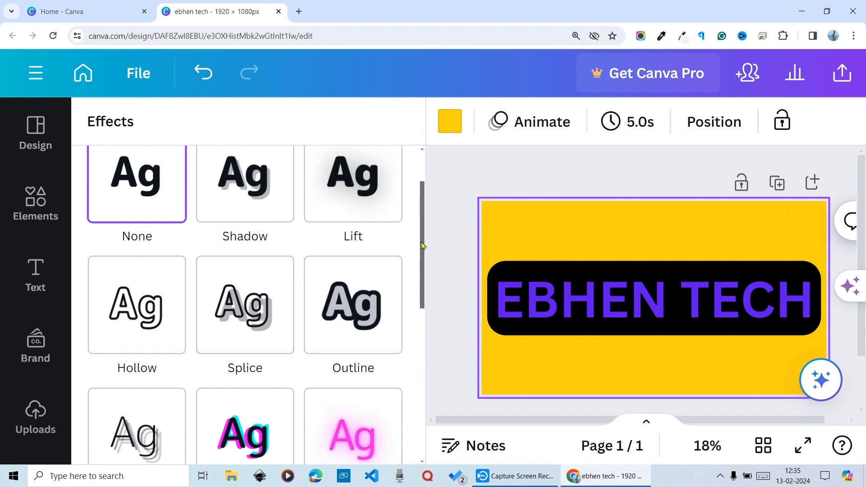
left_click_drag(423, 245, 416, 409)
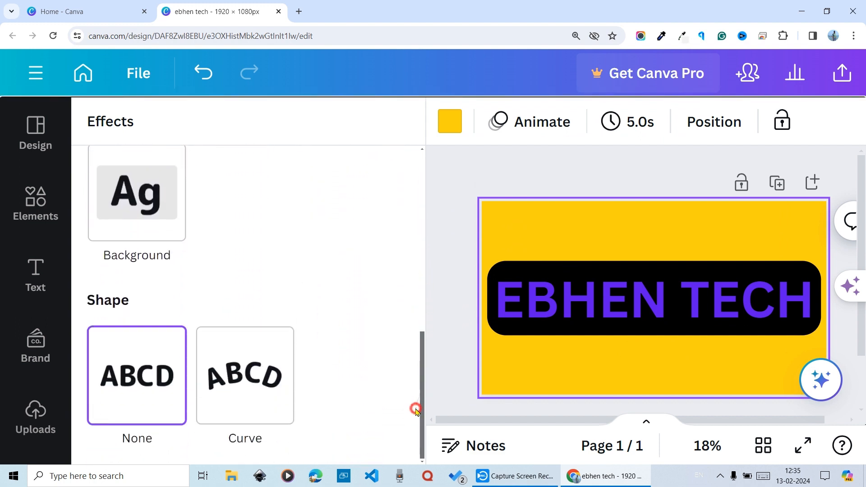
left_click(273, 382)
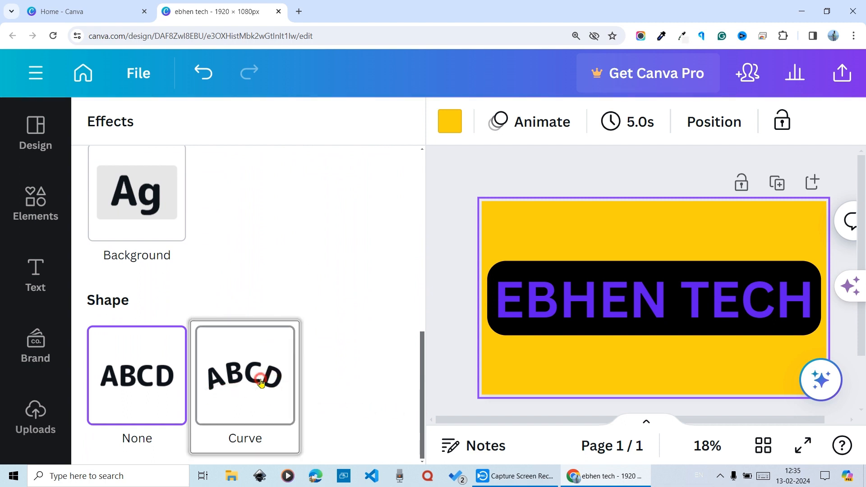
left_click(580, 309)
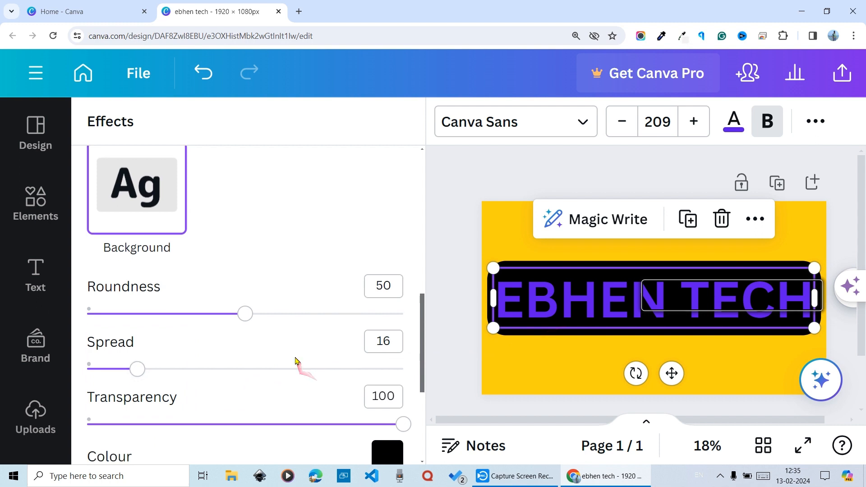
scroll(299, 363, "down", 5)
left_click(242, 364)
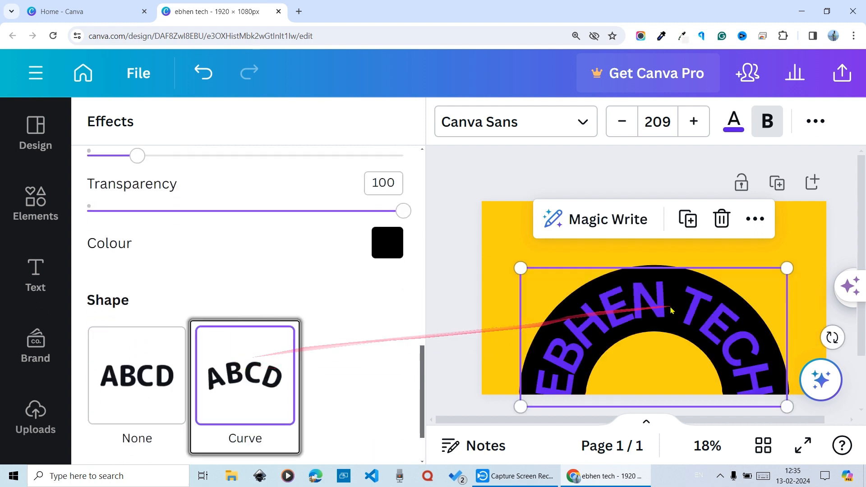
left_click_drag(686, 286, 677, 248)
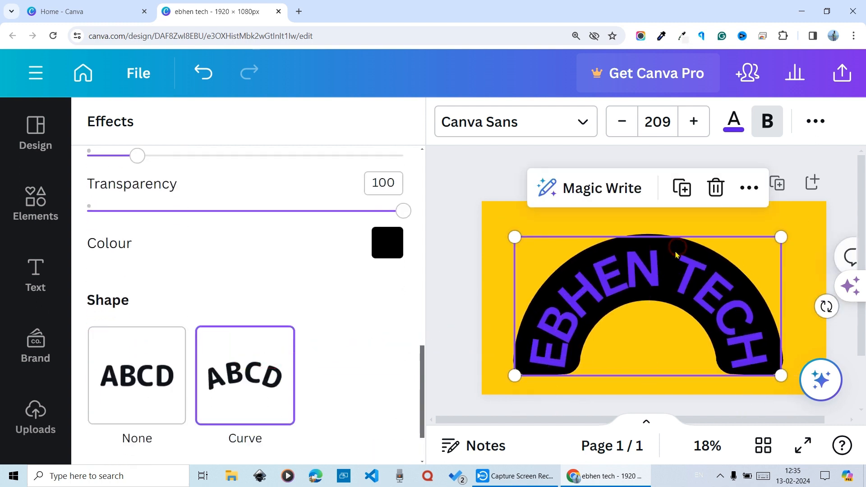
scroll(328, 343, "up", 10)
scroll(327, 342, "up", 3)
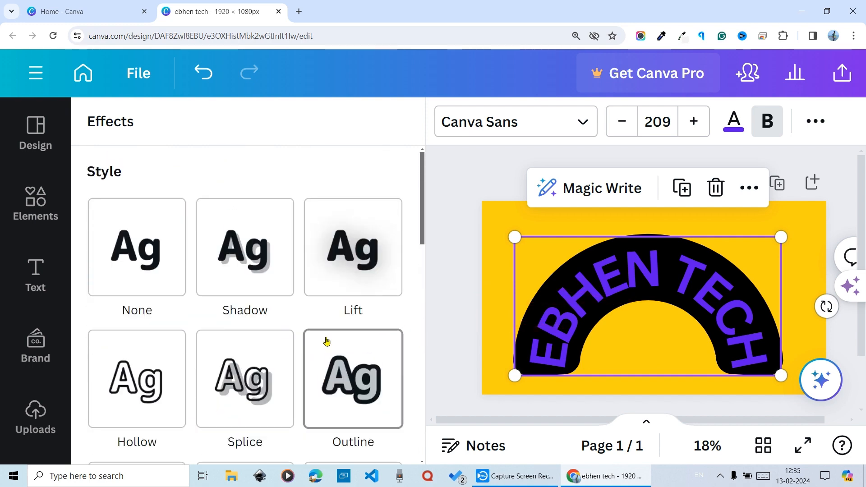